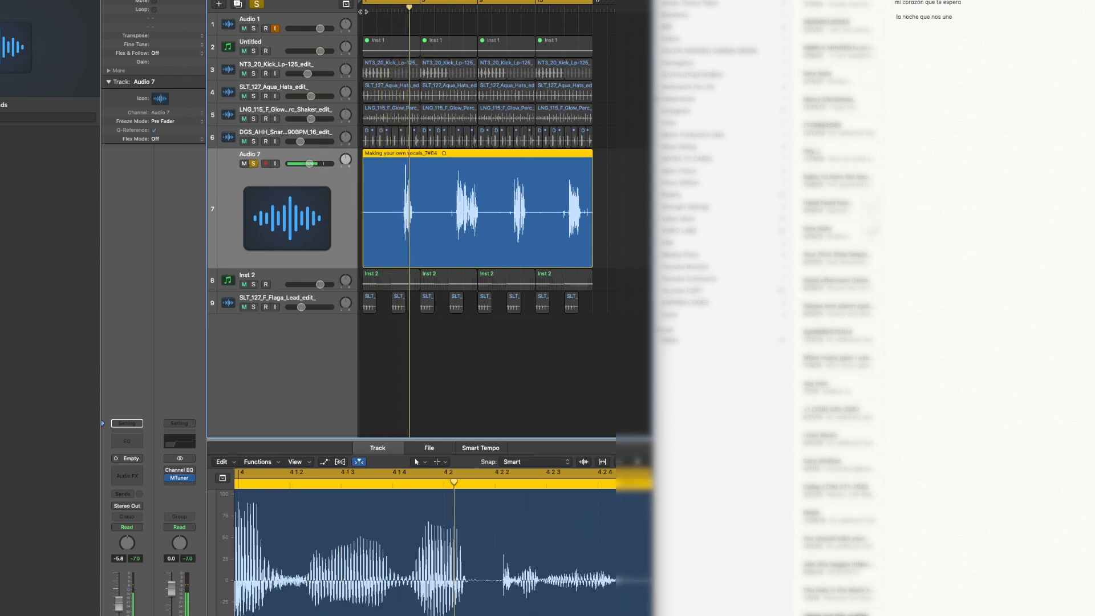
- Insert RX 7 Spectral De-noise on the Audio 7 vocal track and move its window clear of the waveform
click(142, 473)
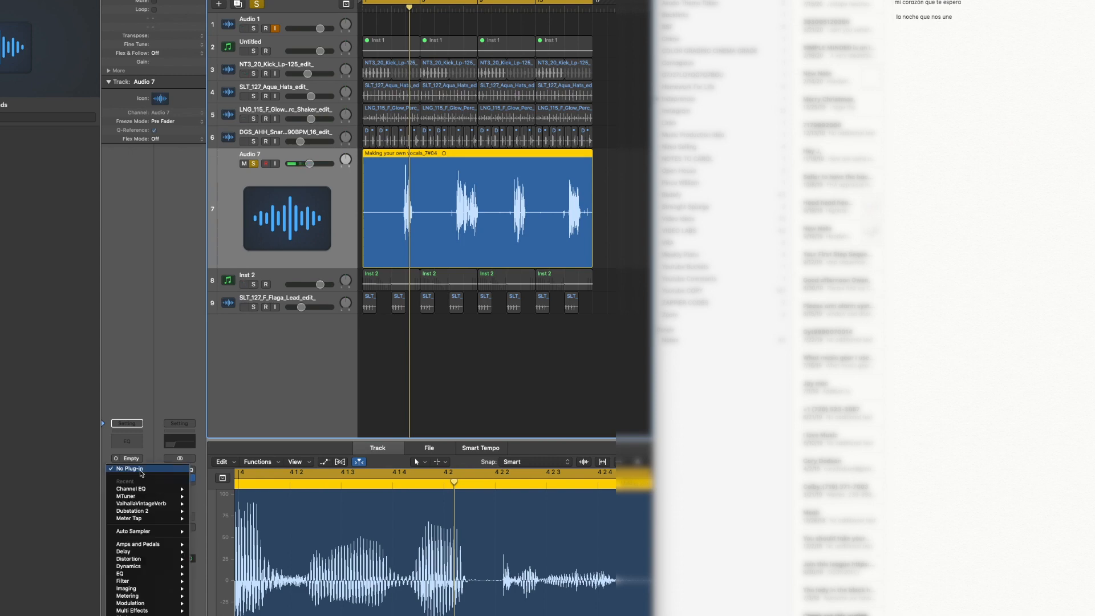
mouse_move(137, 615)
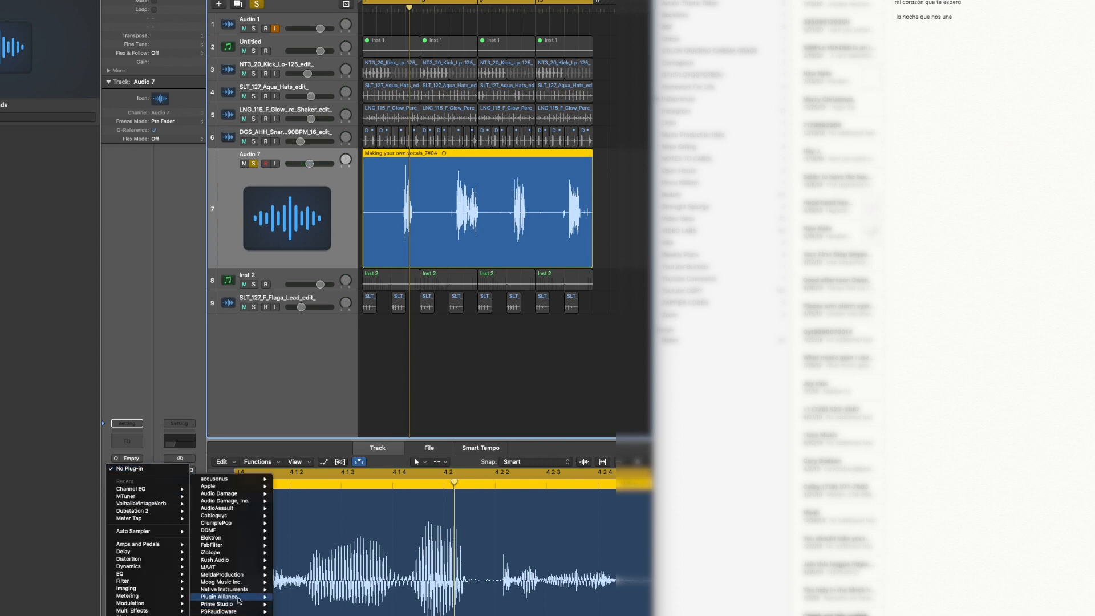
mouse_move(238, 553)
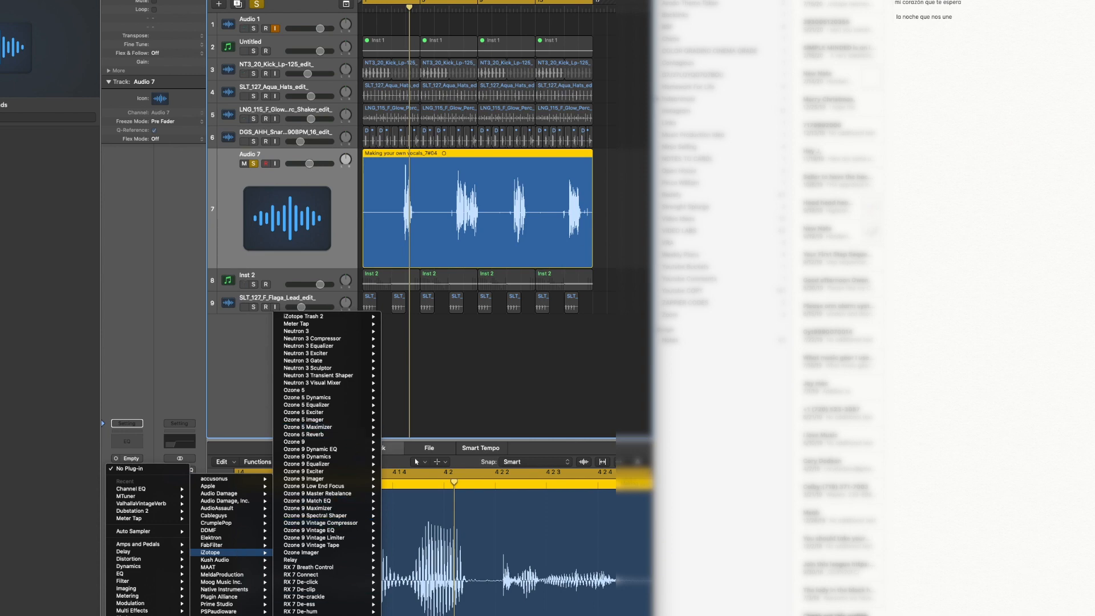
click(433, 458)
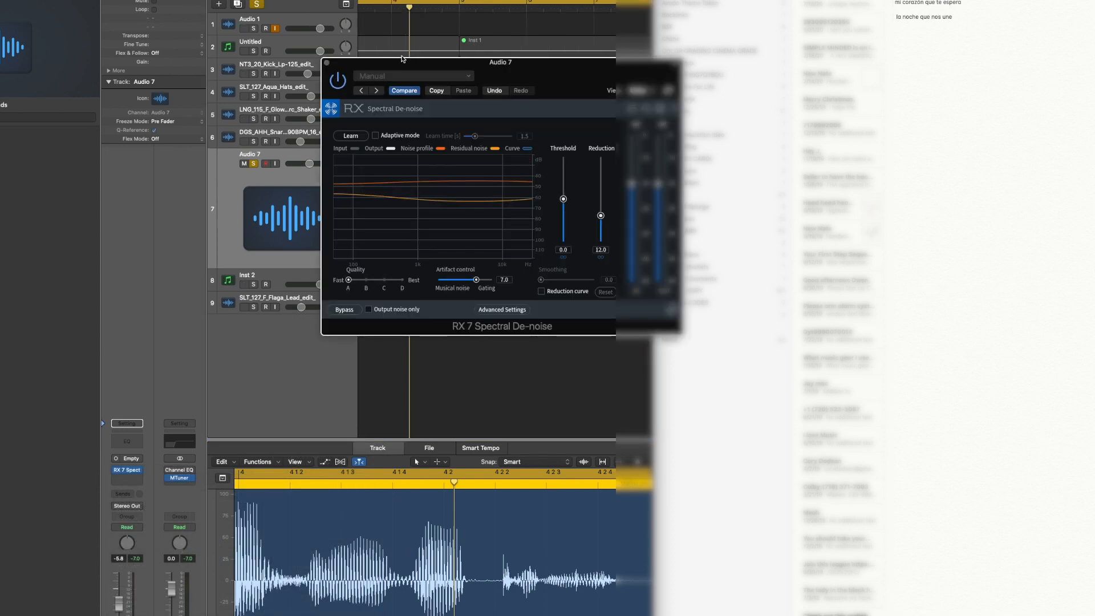
drag(397, 65, 238, 279)
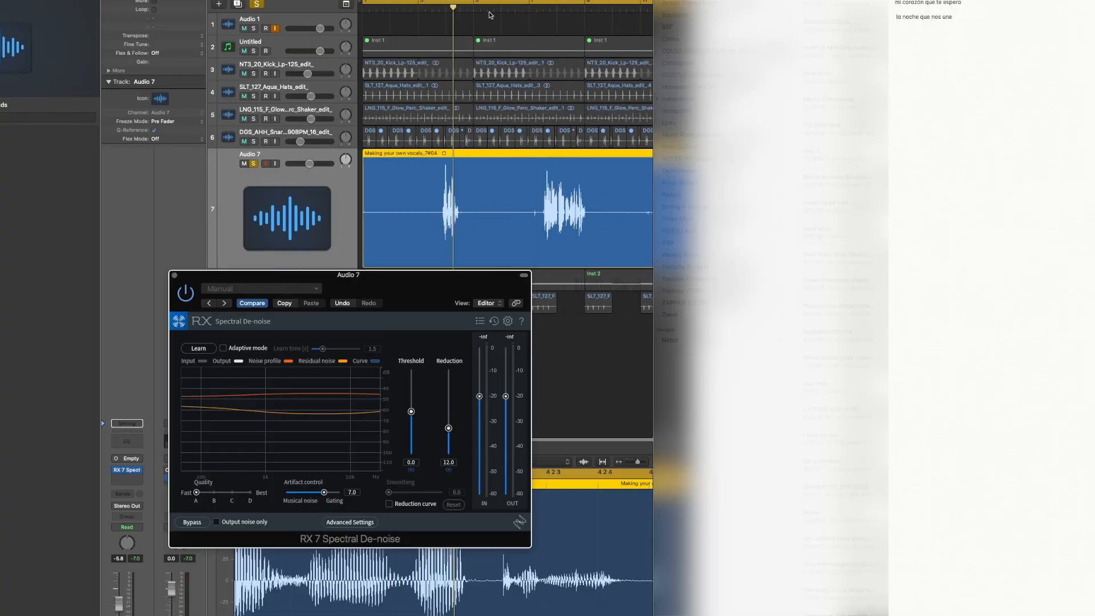
- Loop playback over a voice-free passage of the vocal recording, first around bar 5 and finally around bar 2
click(515, 10)
drag(483, 3, 514, 8)
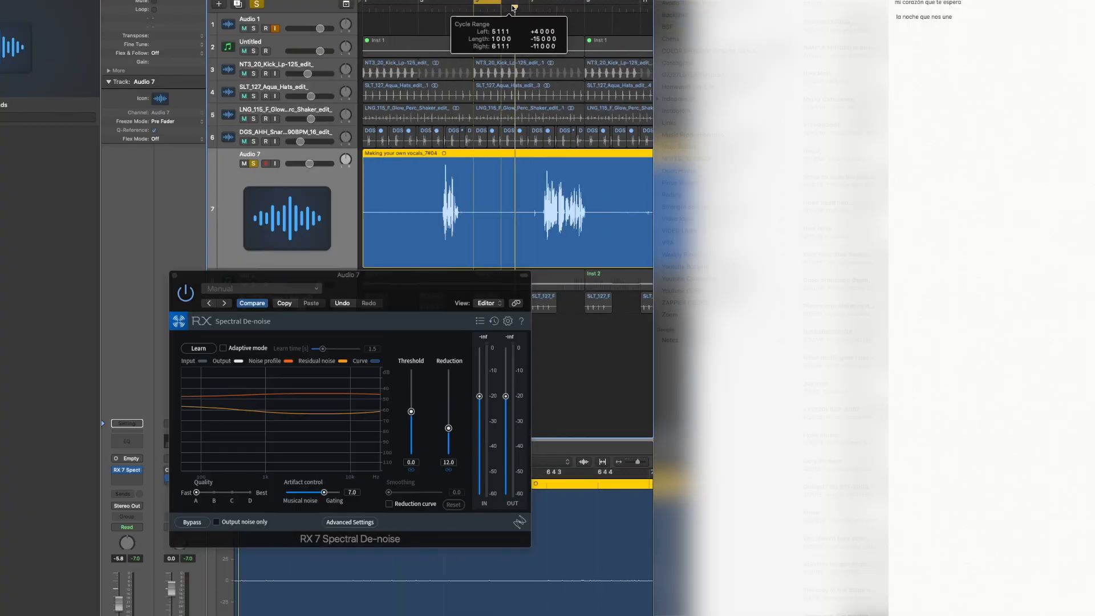
key(space)
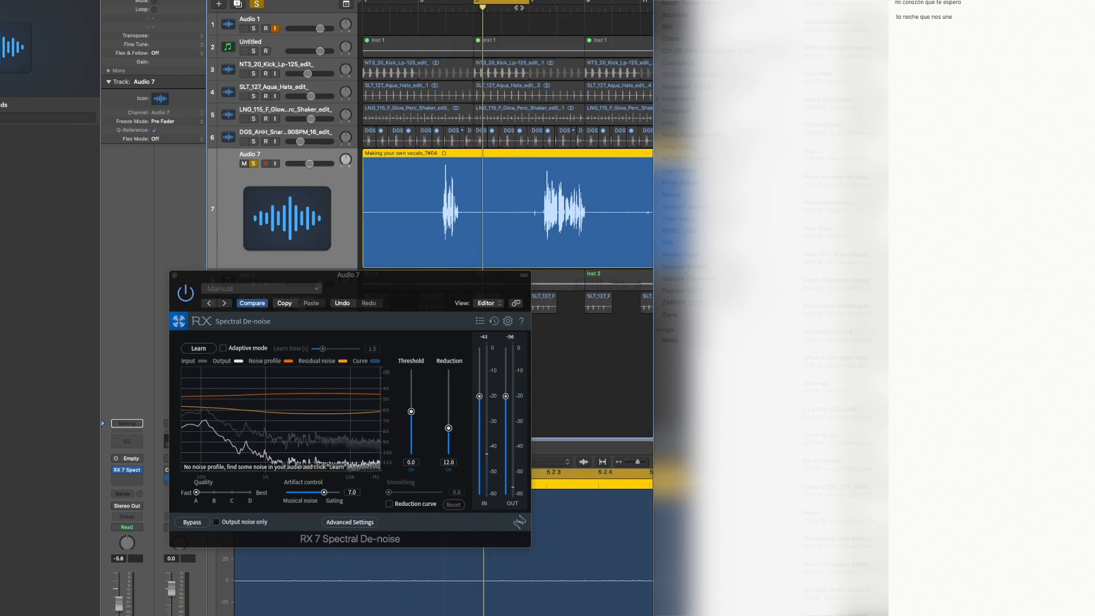
drag(390, 3, 422, 28)
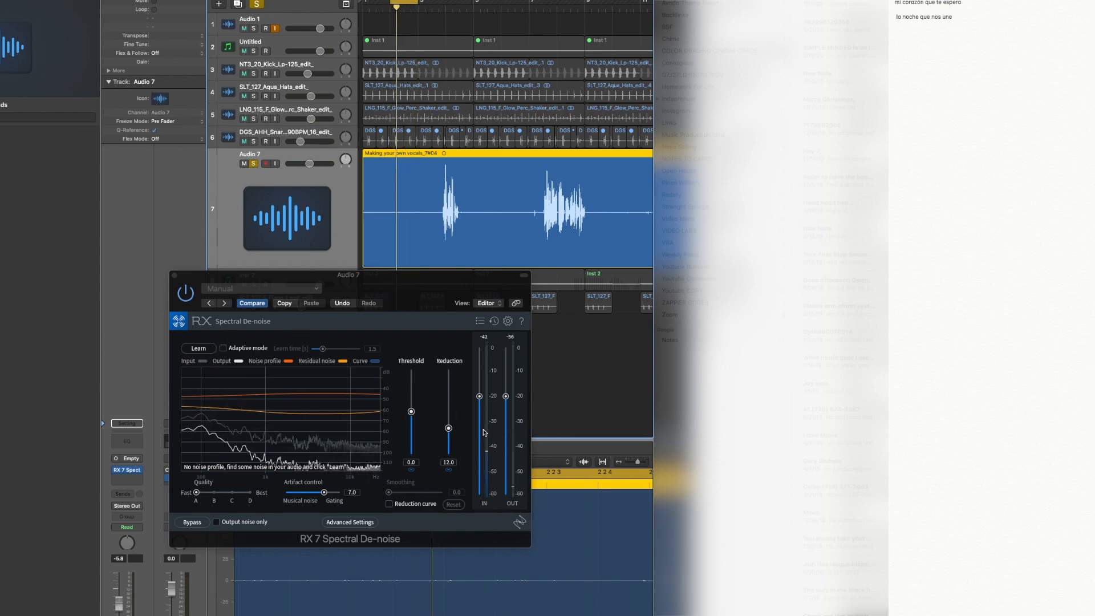
- Set the Spectral De-noise threshold to -2.0 and reduction to 23.7, and learn the noise profile from the looped passage
drag(448, 428, 449, 427)
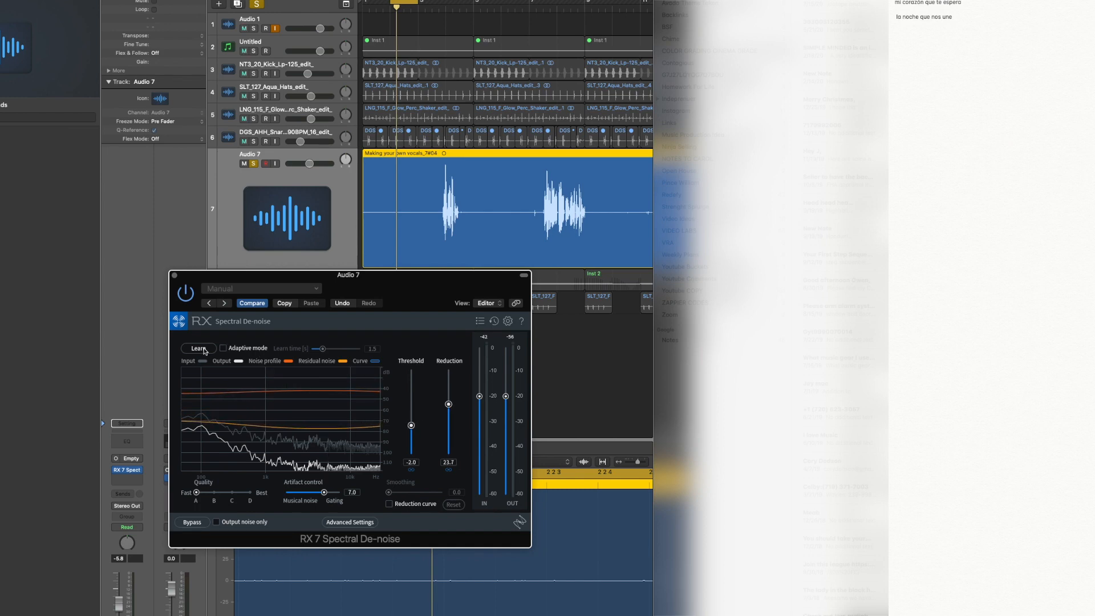
click(200, 348)
key(space)
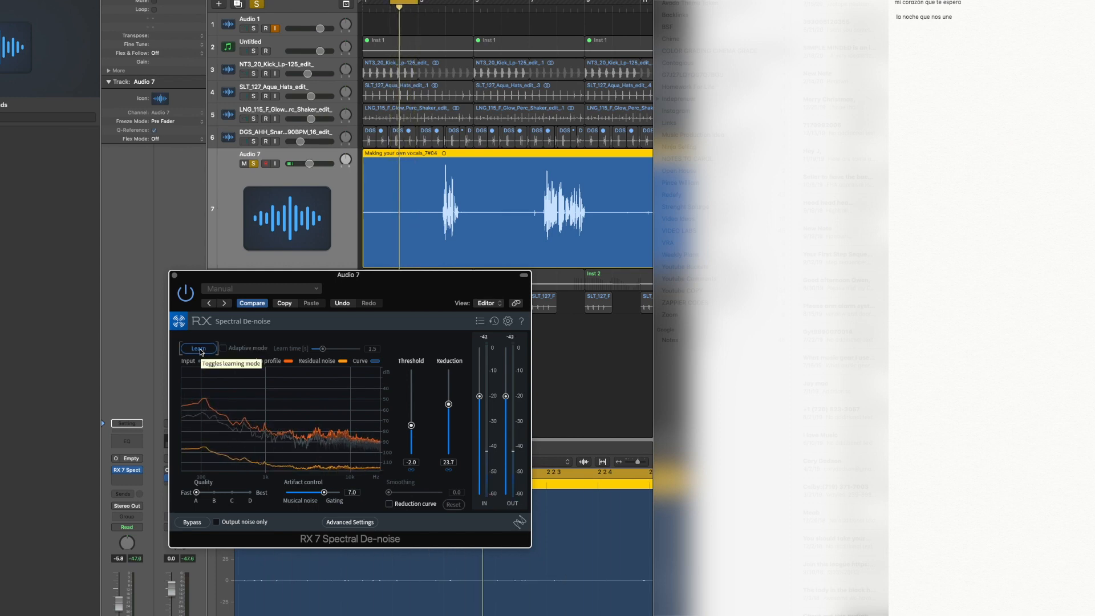
click(199, 348)
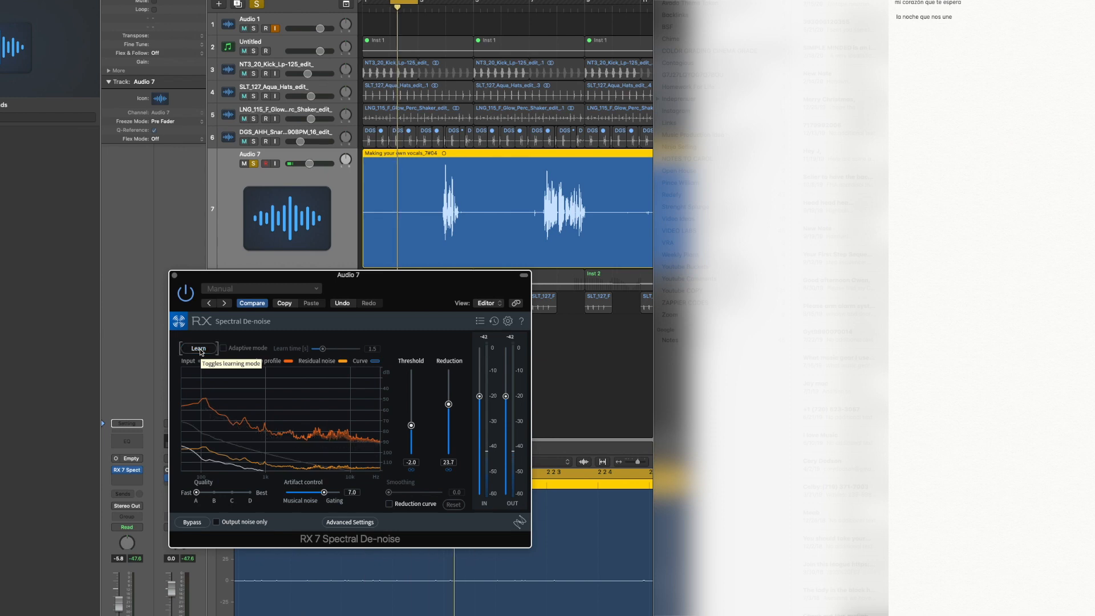
- Extend the cycle range over the whole vocal region and play back the denoised recording
click(403, 2)
drag(417, 2, 589, 43)
key(space)
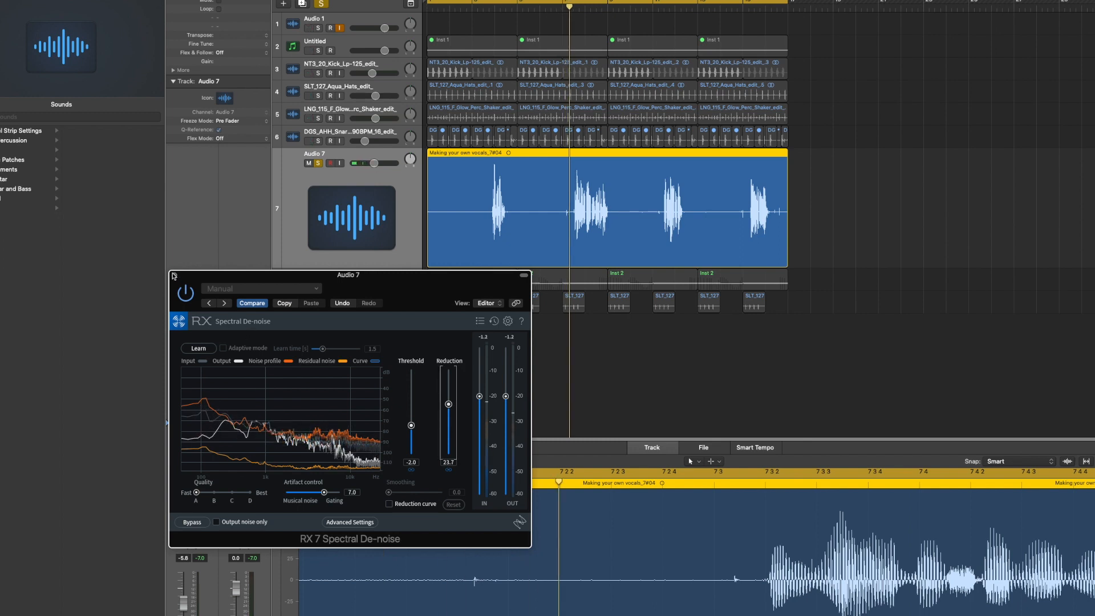
- Close the denoiser, add a mono NS1 noise suppressor after it on Audio 7, and raise its suppression fader about halfway
click(174, 276)
click(204, 478)
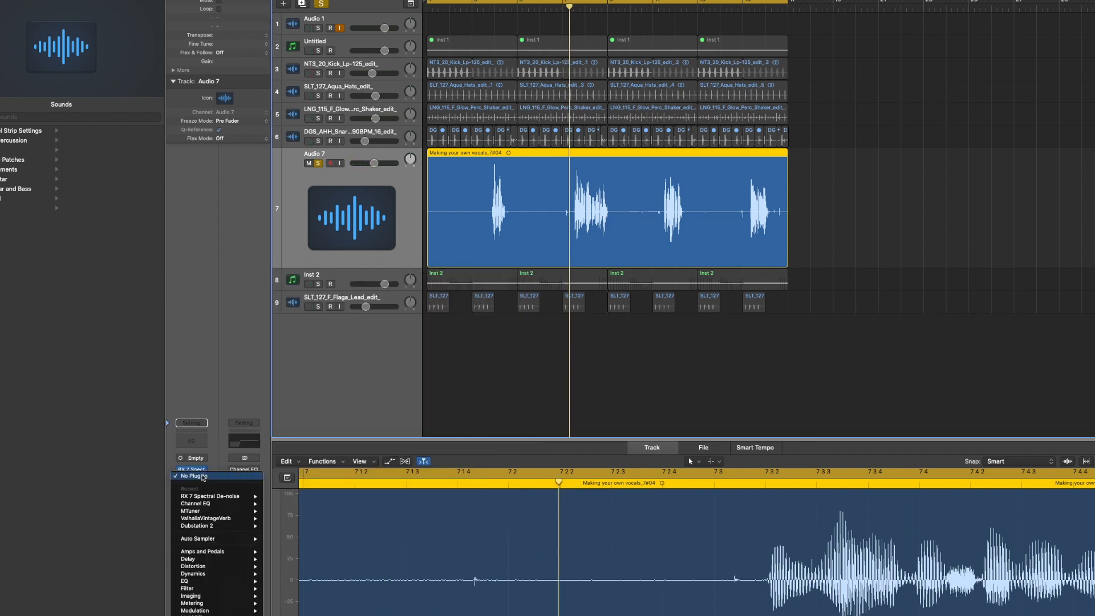
mouse_move(217, 615)
mouse_move(302, 614)
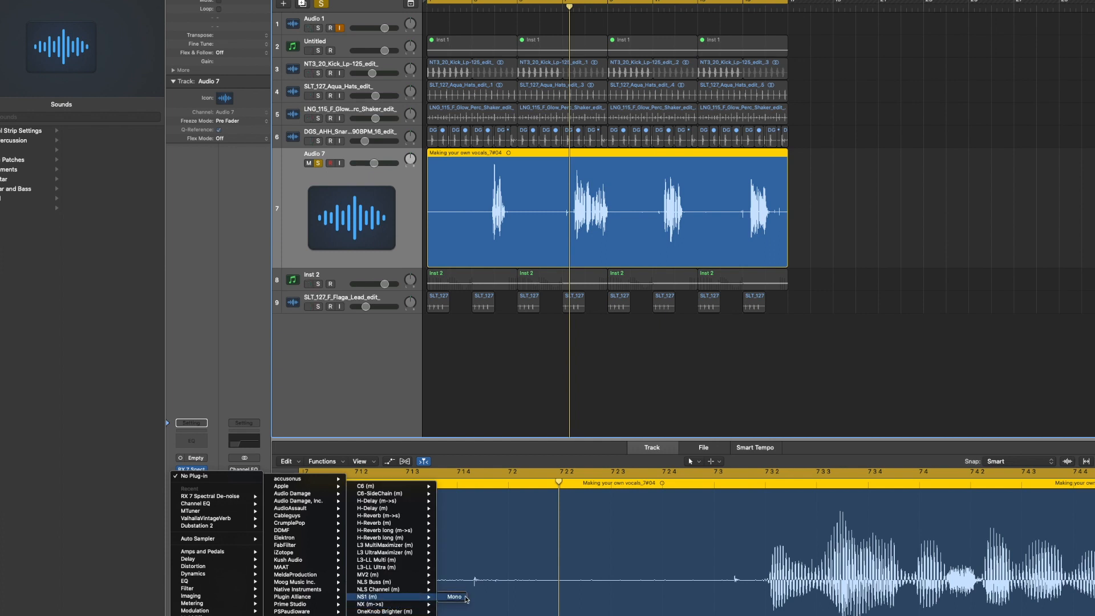
click(465, 597)
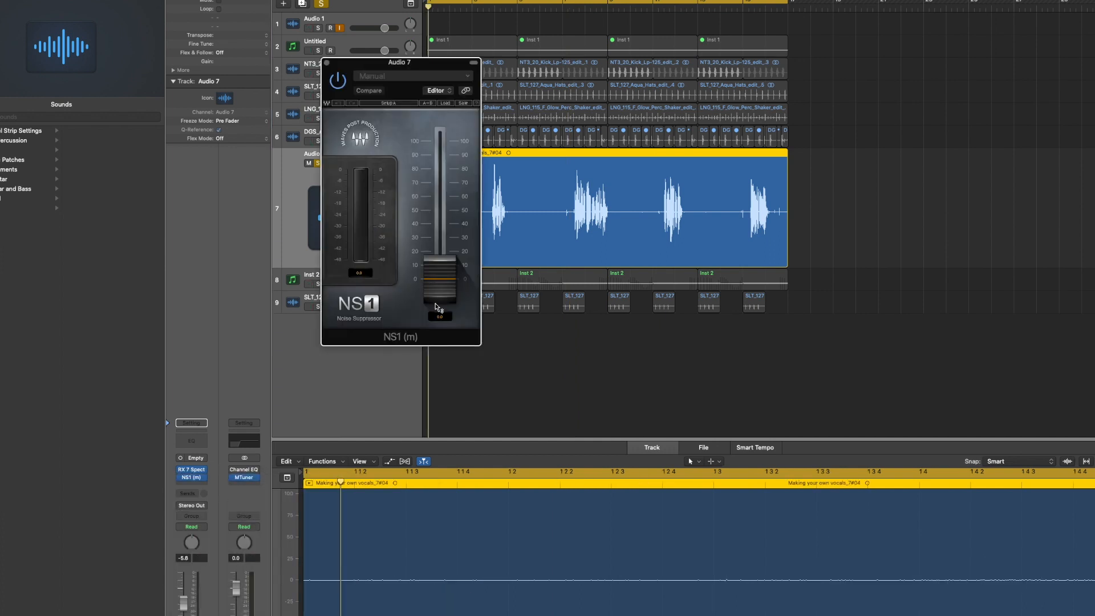
drag(440, 276, 442, 203)
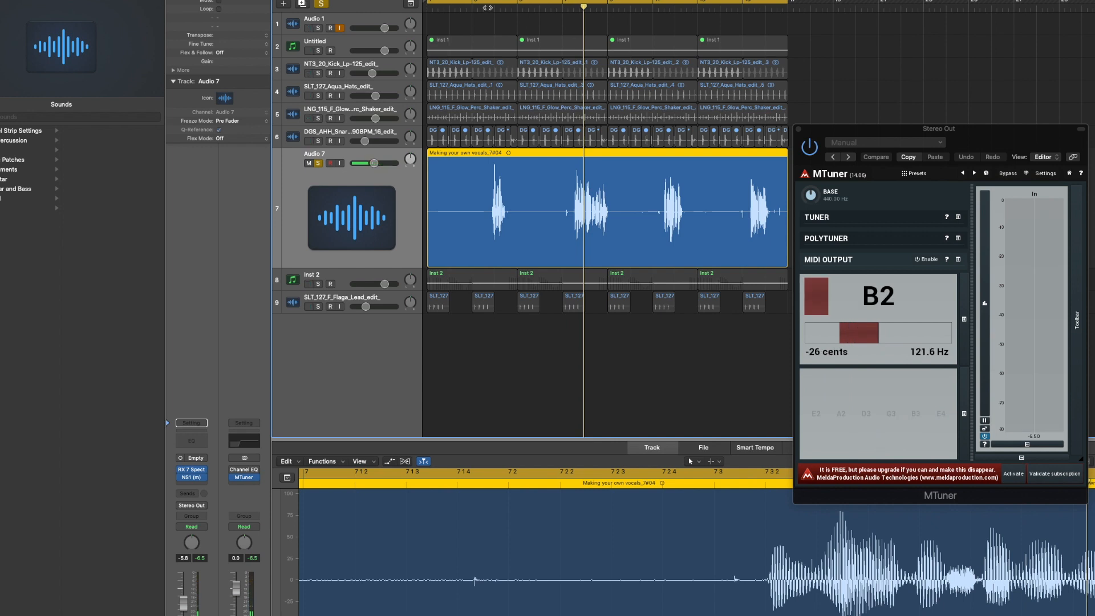
- Play each vocal phrase on Audio 7 to read its pitch in MTuner
click(487, 7)
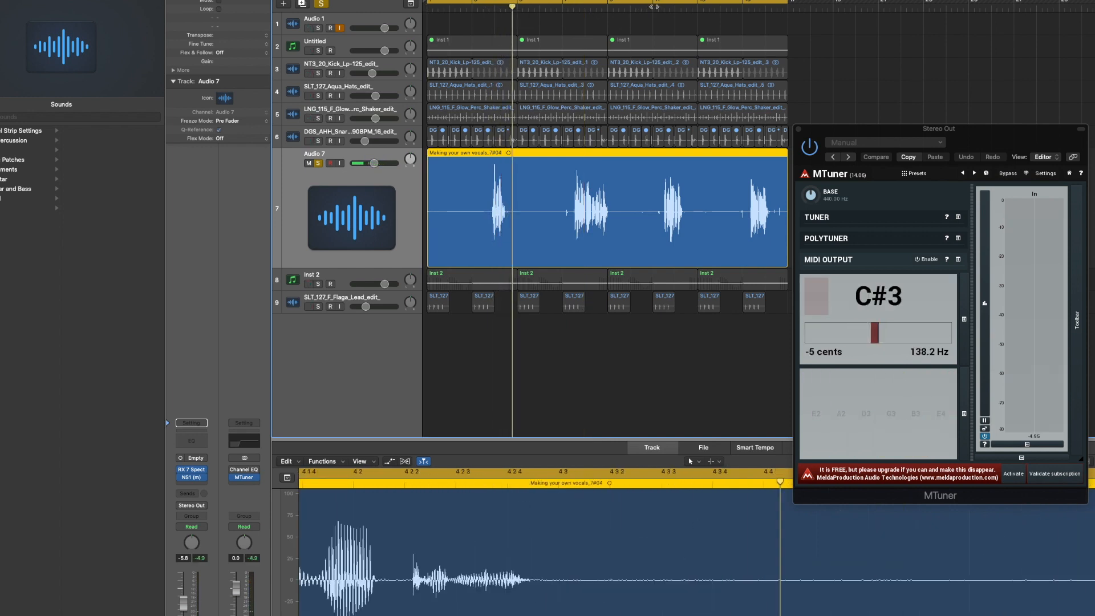
click(654, 6)
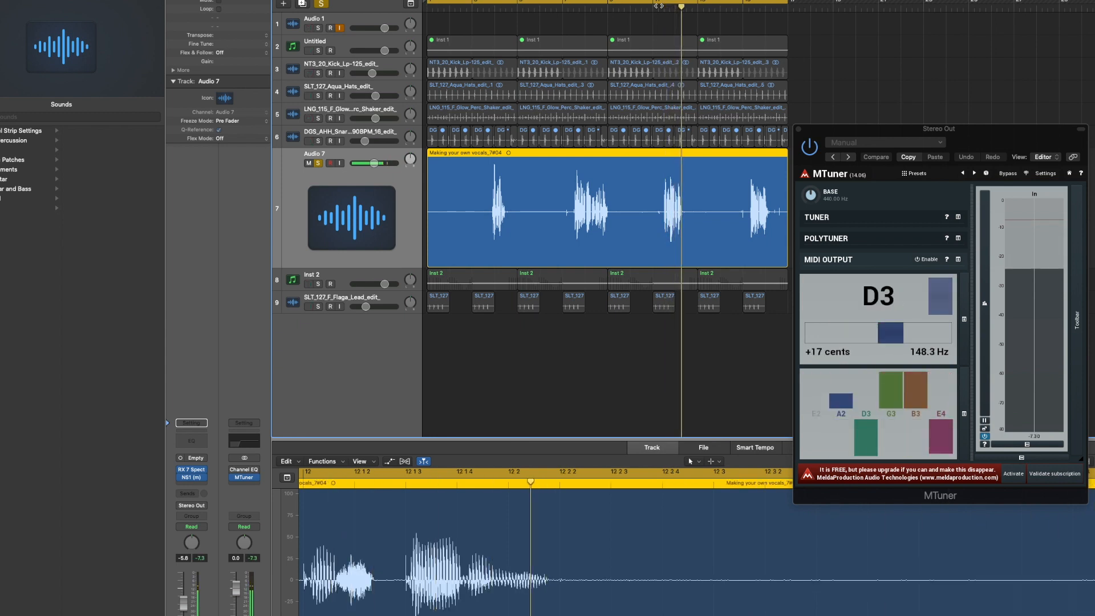
key(space)
click(742, 8)
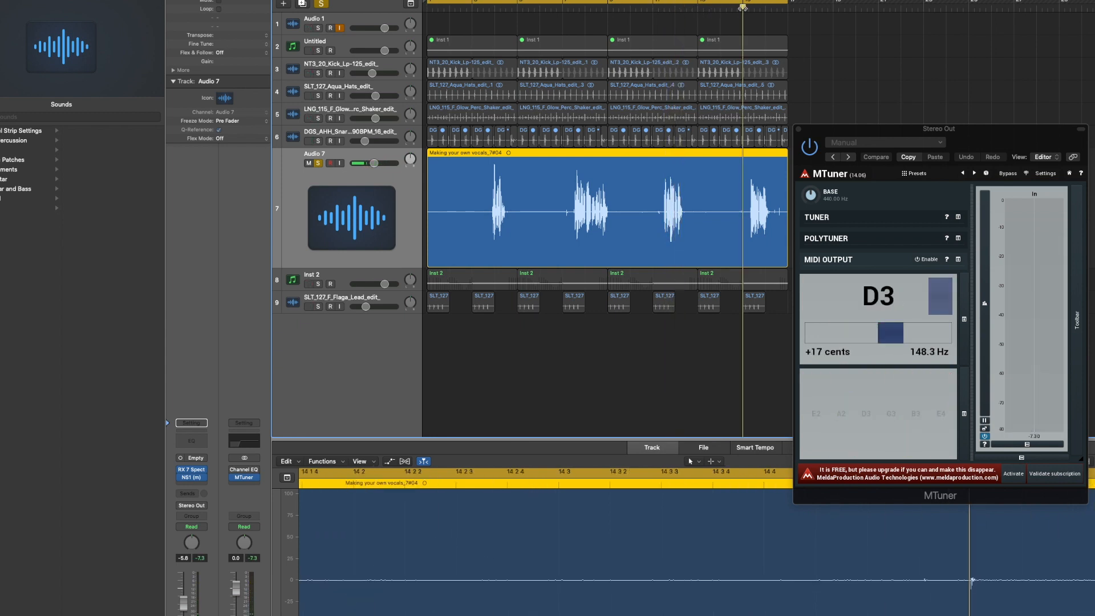
key(space)
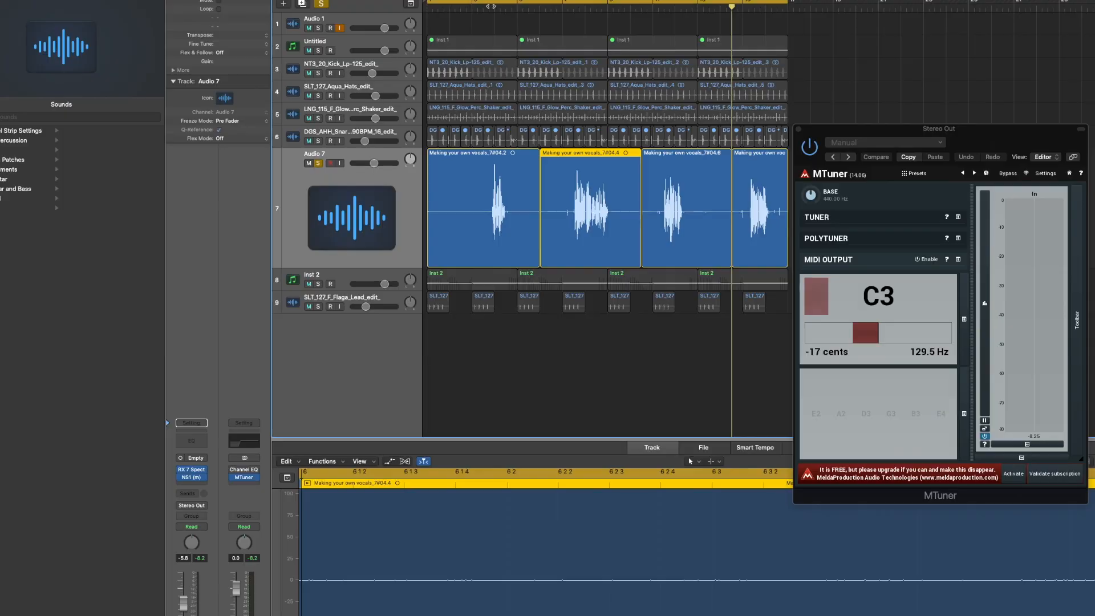
key(space)
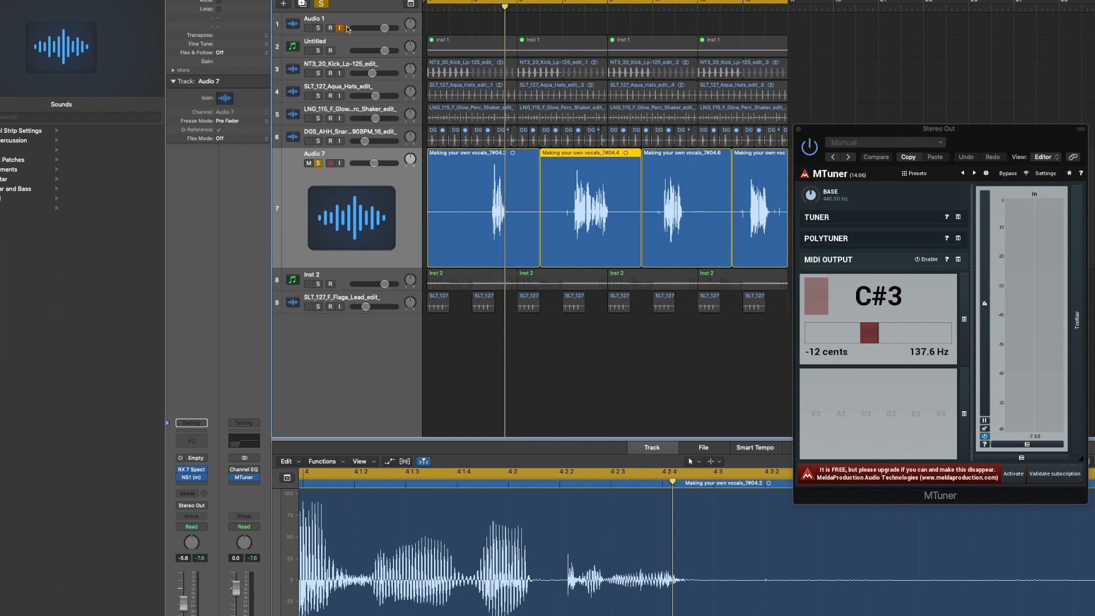
- Try transposing the second vocal region by -15 semitones and undo it
drag(246, 37, 245, 45)
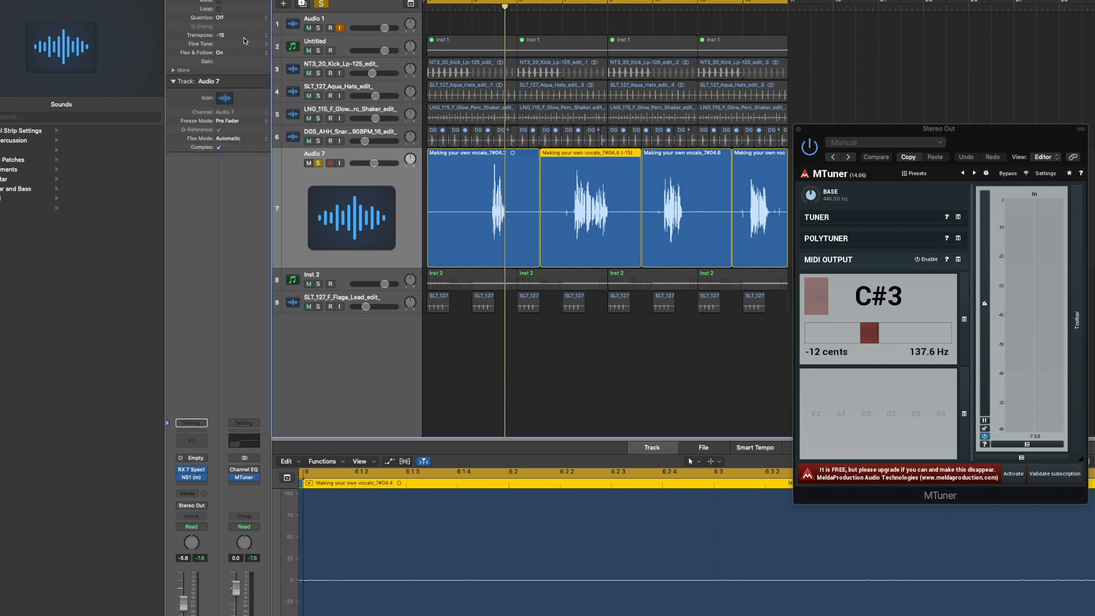
key(super+z)
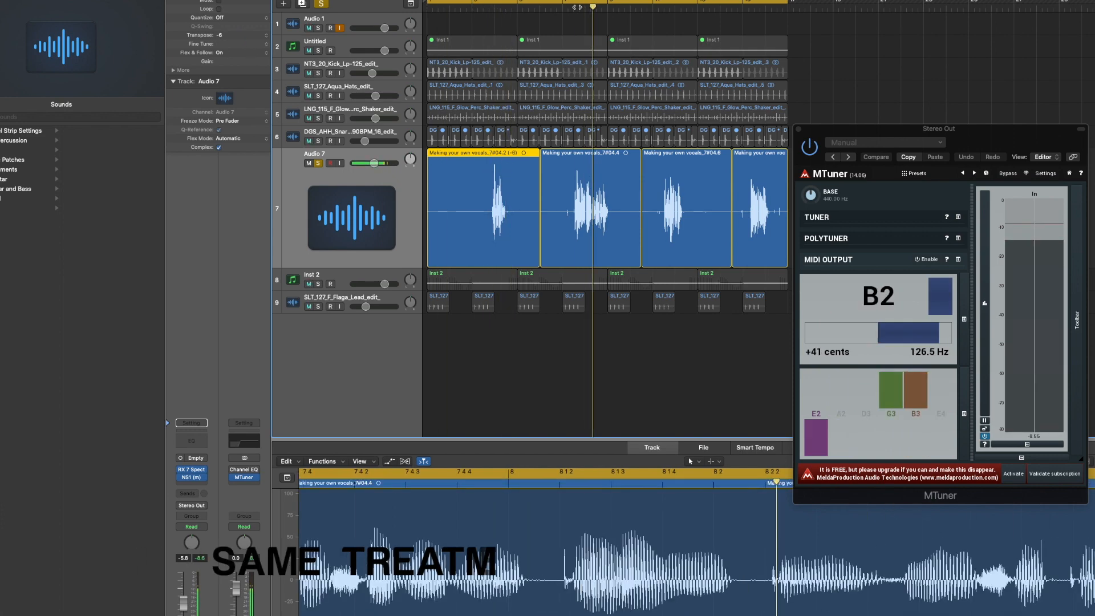
- Transpose the second vocal region down, replaying its phrase to check the pitch in MTuner
click(575, 8)
mouse_move(258, 35)
mouse_down()
mouse_move(258, 23)
mouse_move(258, 73)
mouse_move(258, 35)
mouse_up()
click(573, 8)
click(566, 7)
click(570, 8)
- Transpose the third vocal region by -6 with fine tuning of +12, replaying phrases to check the tuning in MTuner
click(654, 8)
click(684, 153)
click(654, 9)
click(654, 9)
click(668, 8)
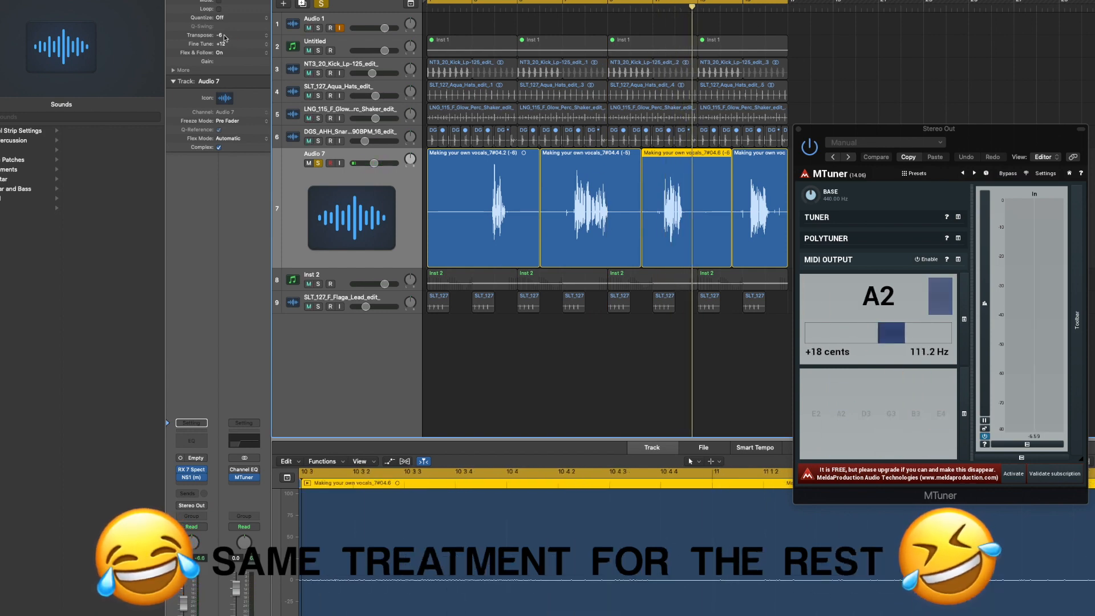
click(650, 7)
click(599, 8)
drag(242, 35, 242, 78)
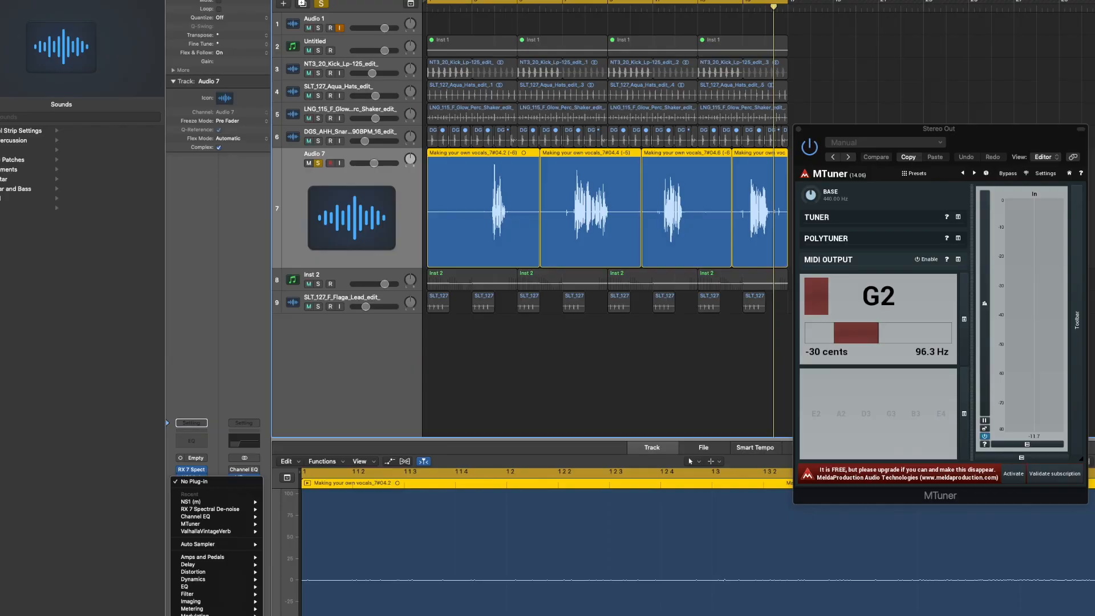
- Add Pitch Correction to Audio 7 with root G, natural min scale and 0.00 ms response, and audition the first phrase
click(291, 615)
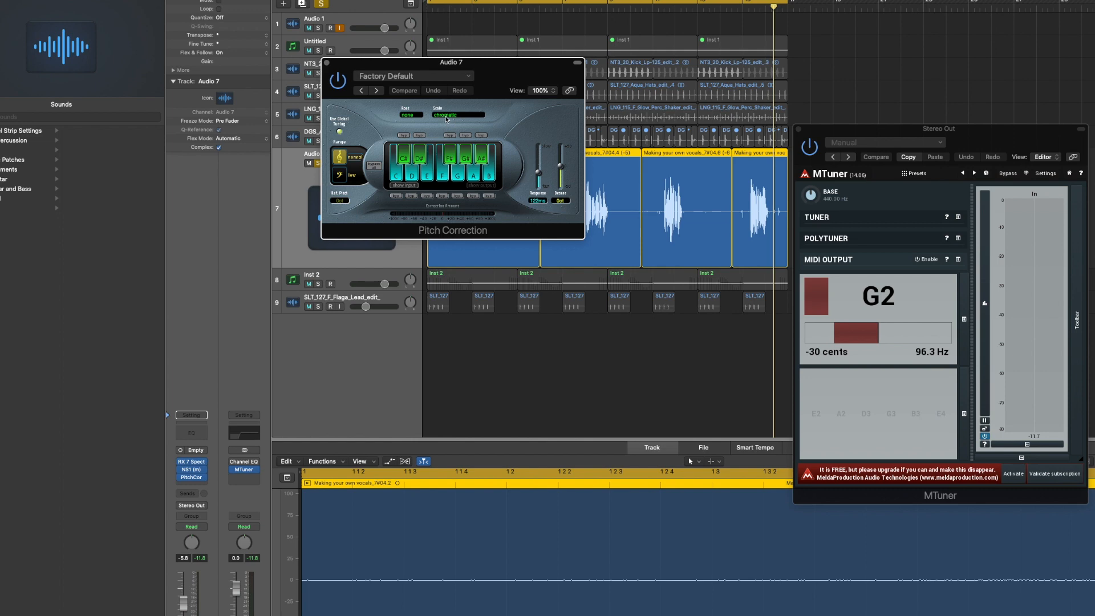
click(447, 116)
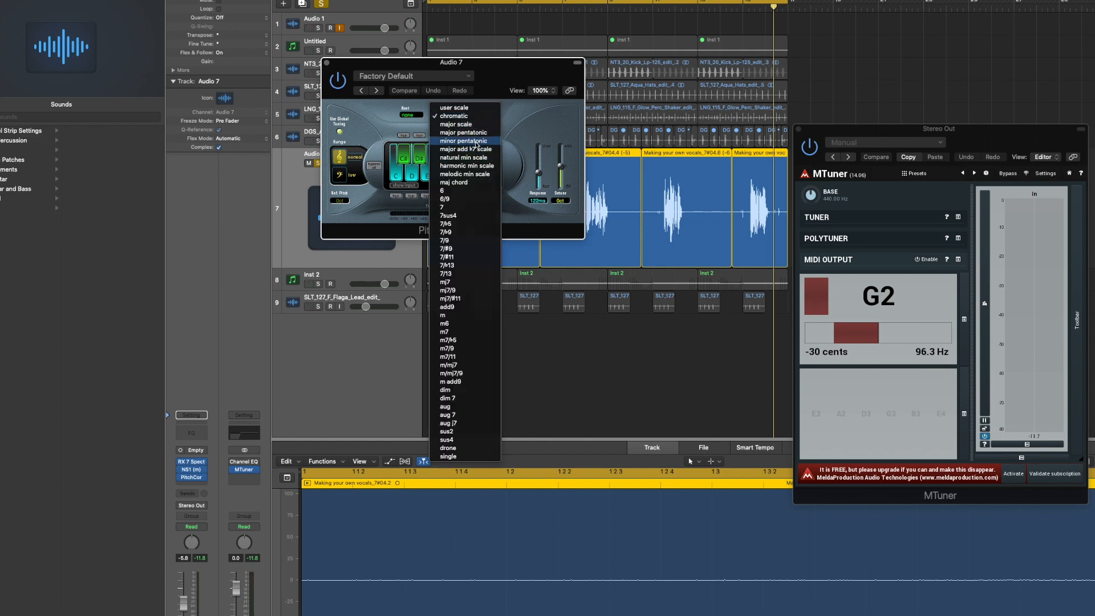
click(486, 158)
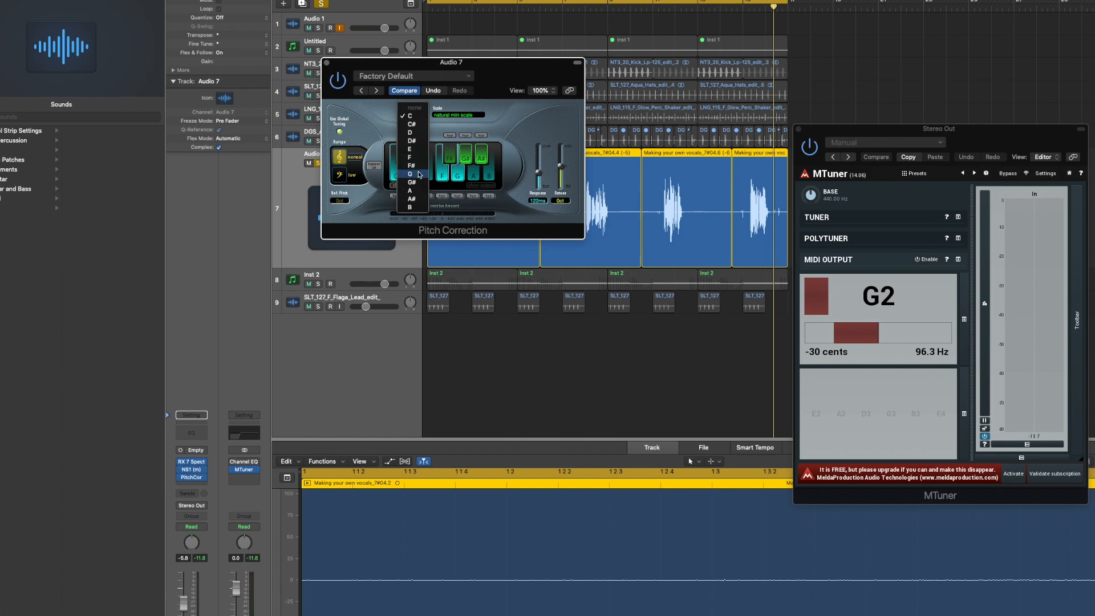
drag(508, 69, 545, 287)
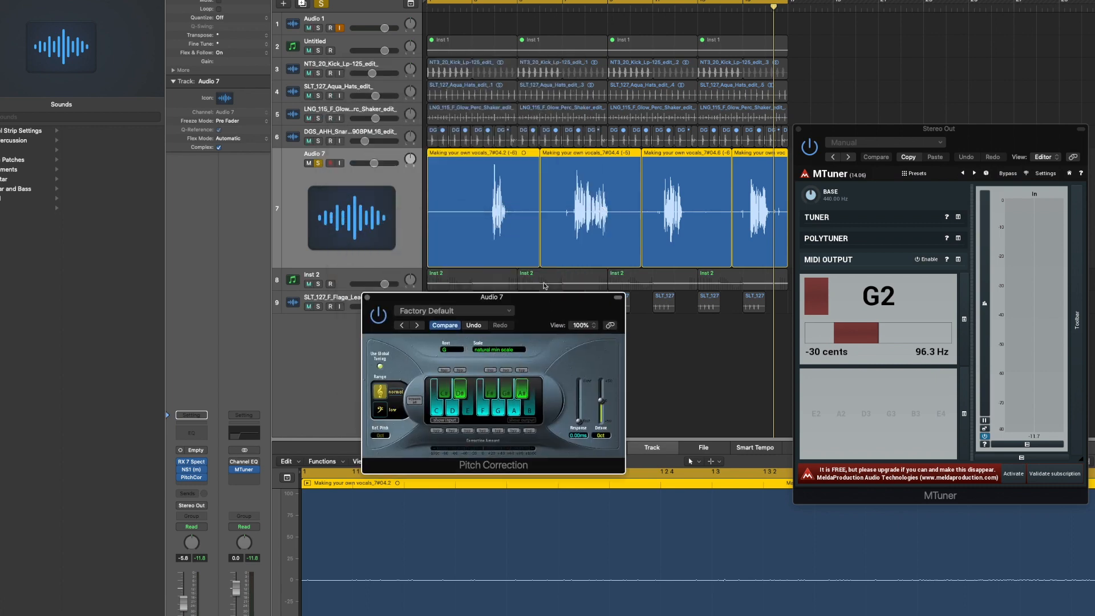
double_click(491, 9)
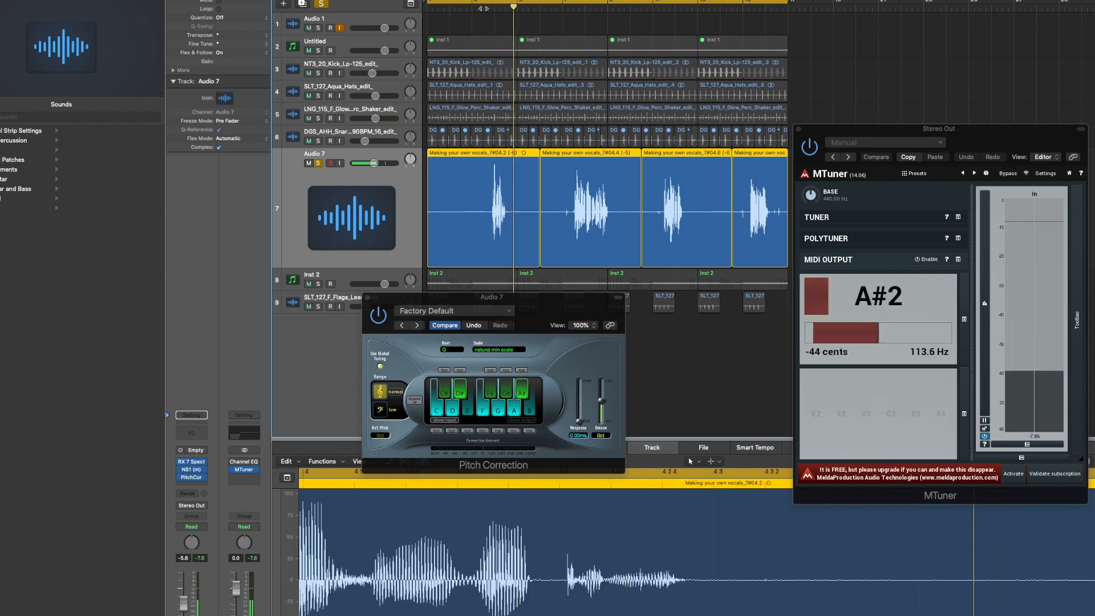
click(485, 8)
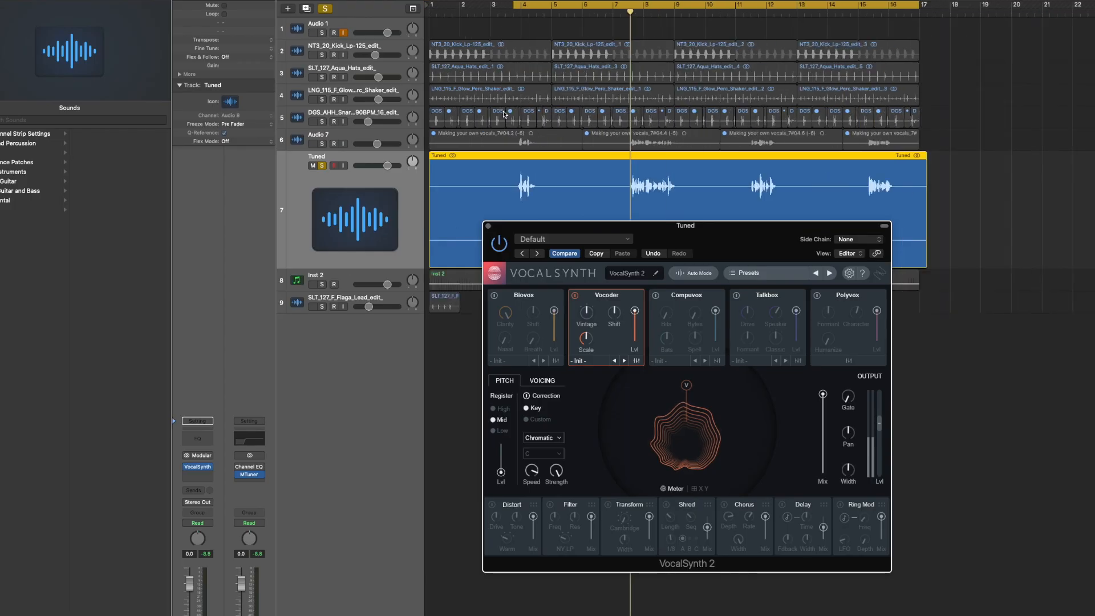
- Move the VocalSynth window below the tracks and loop the Tuned vocal from about bar 7.5 to bar 9
click(504, 115)
drag(643, 232, 641, 333)
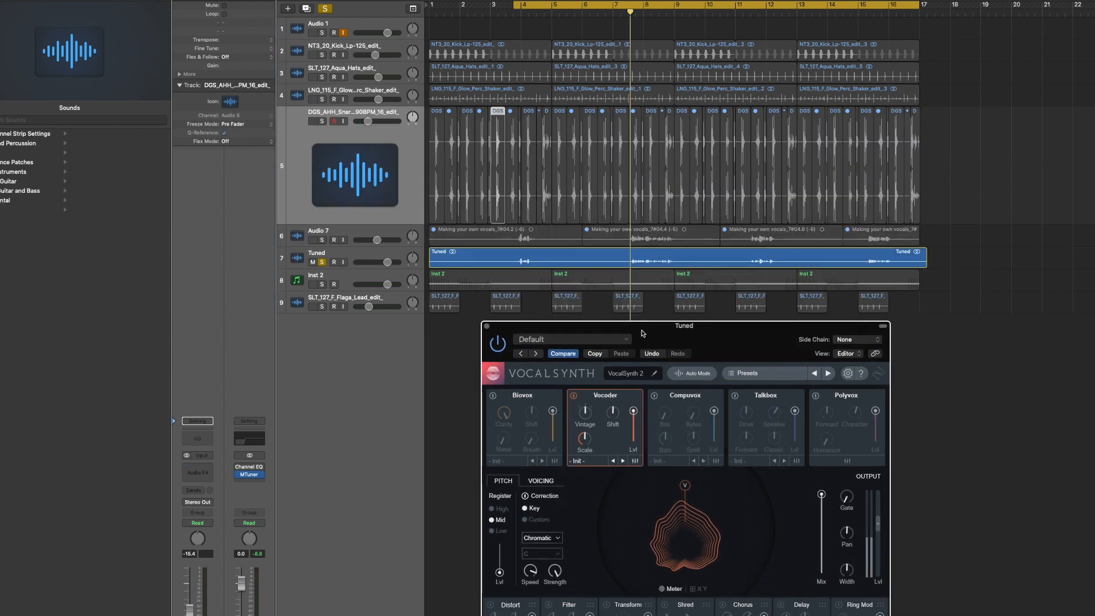
click(622, 6)
drag(629, 9, 668, 30)
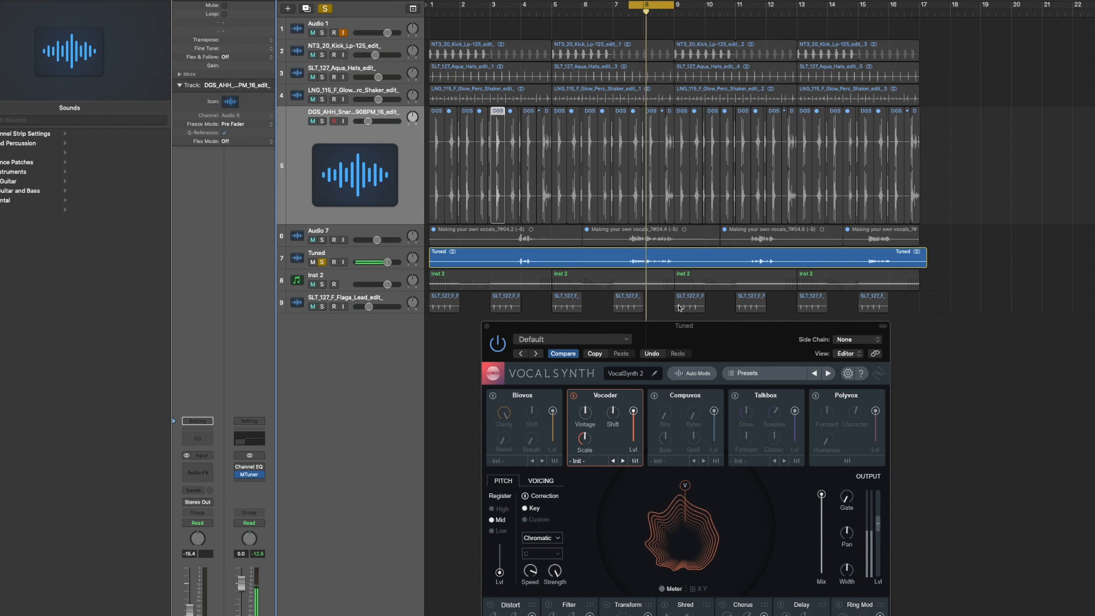
- Reposition the VocalSynth window, load the Unison Stacking preset for the Tuned vocal, and close the preset browser
drag(693, 333, 730, 190)
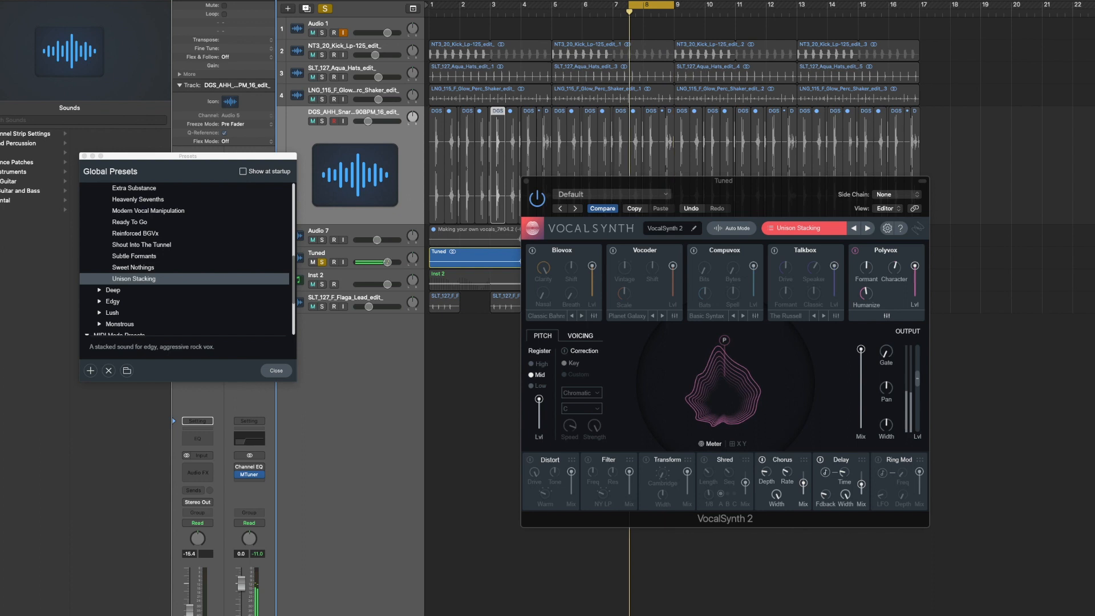
click(281, 373)
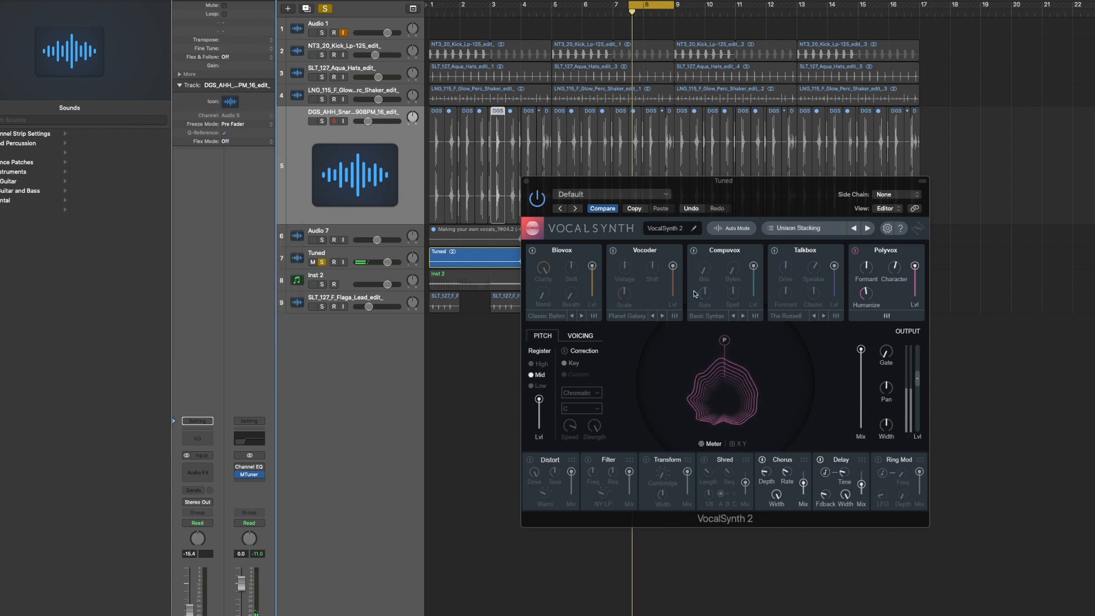
- Enable pitch correction in VocalSynth for the Tuned vocal and set its key to G Minor
click(589, 463)
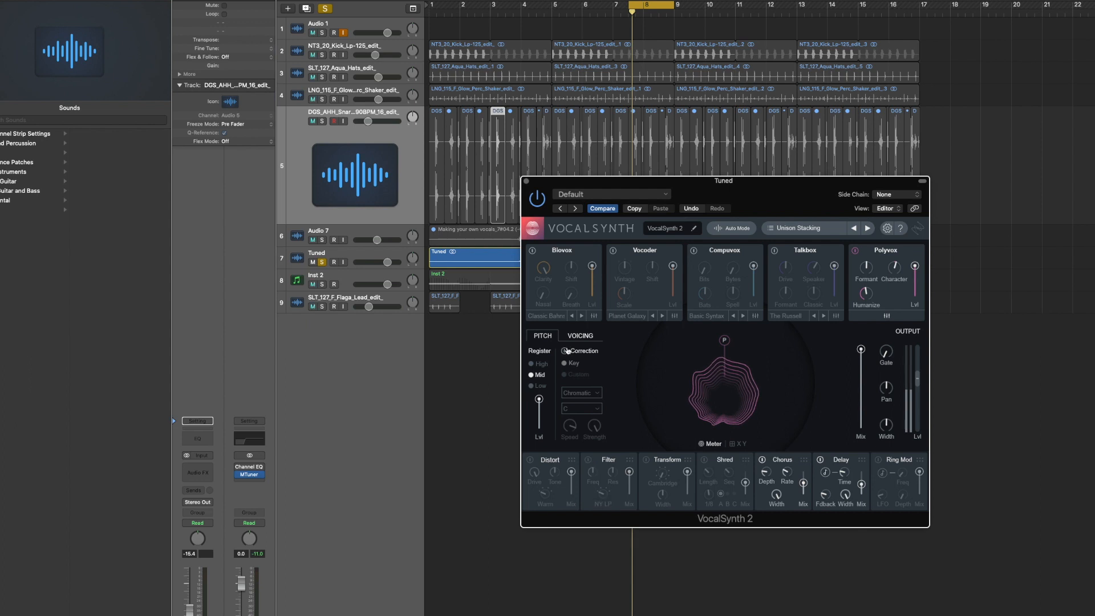
click(598, 393)
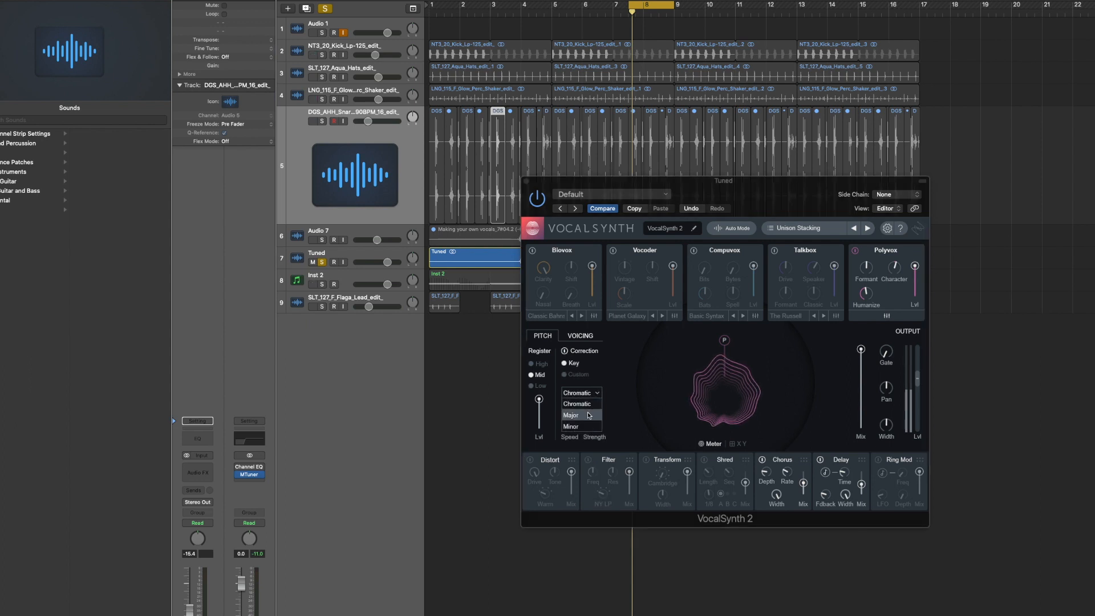
click(583, 425)
click(593, 410)
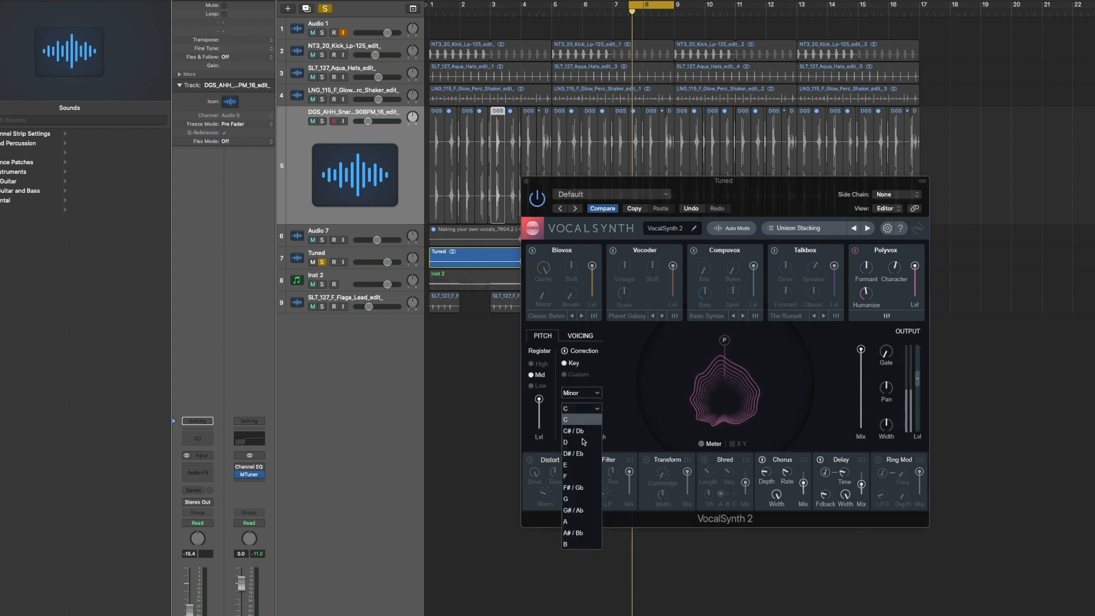
click(573, 499)
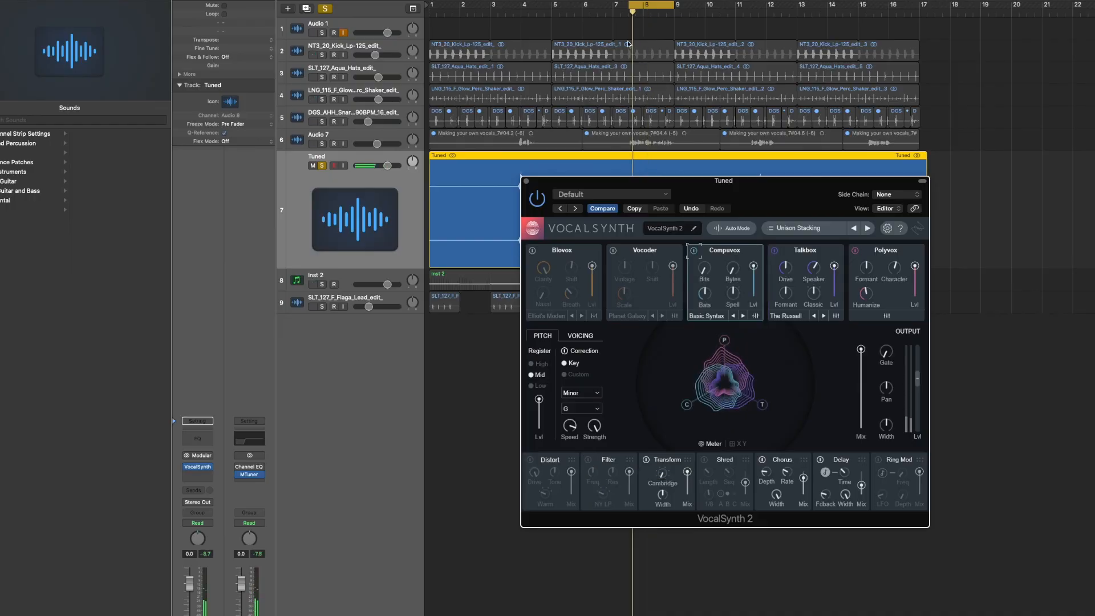
- Close VocalSynth, extend the cycle range to cover bars 1 to 17, and unsolo the Tuned track
click(525, 181)
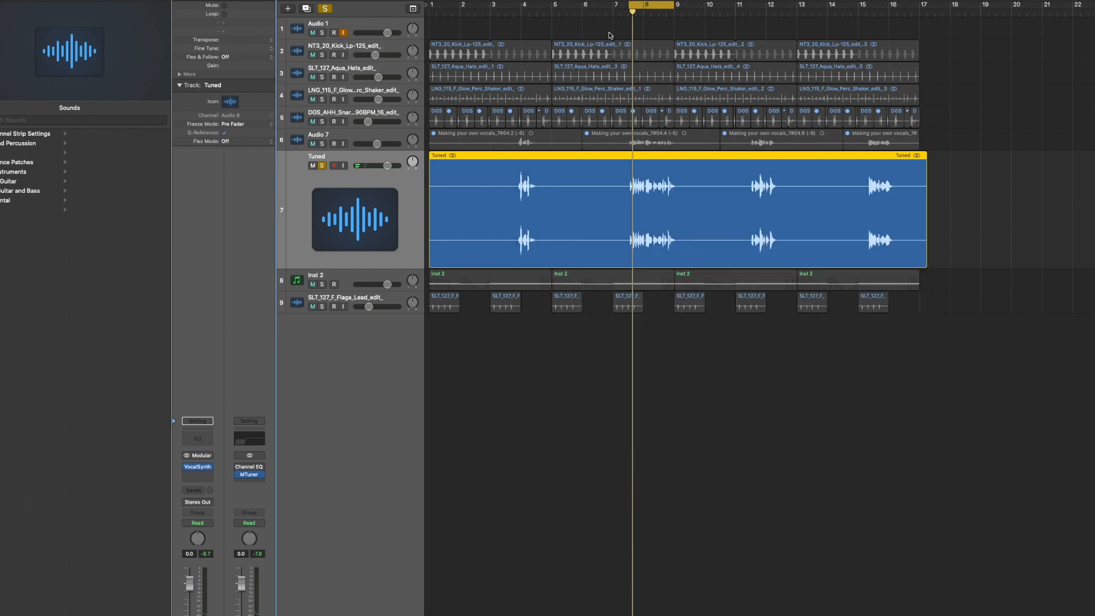
drag(630, 4, 371, 56)
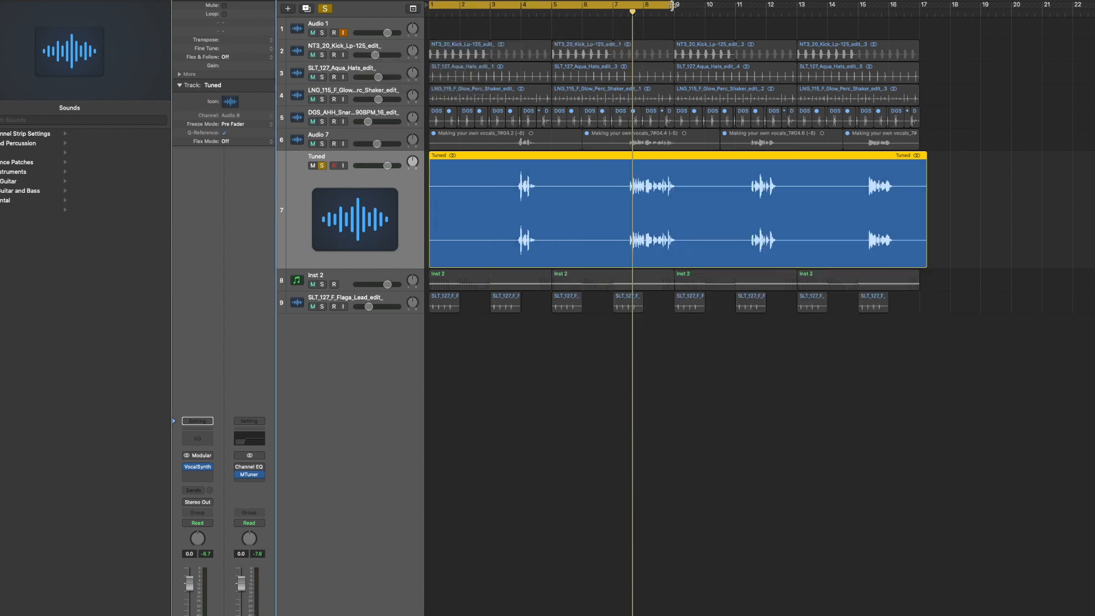
drag(676, 4, 918, 50)
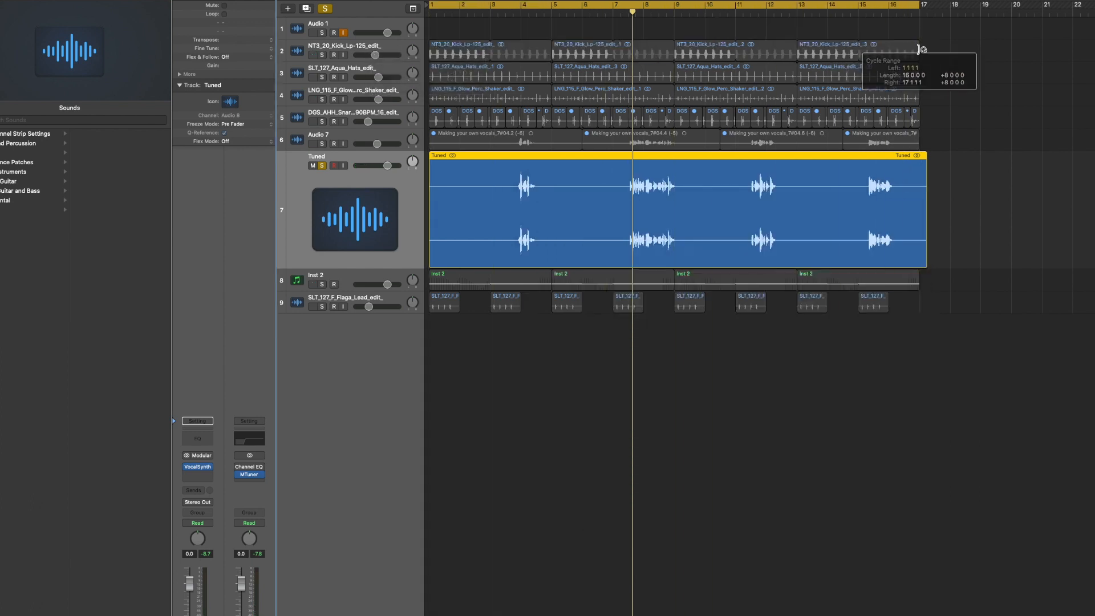
click(323, 166)
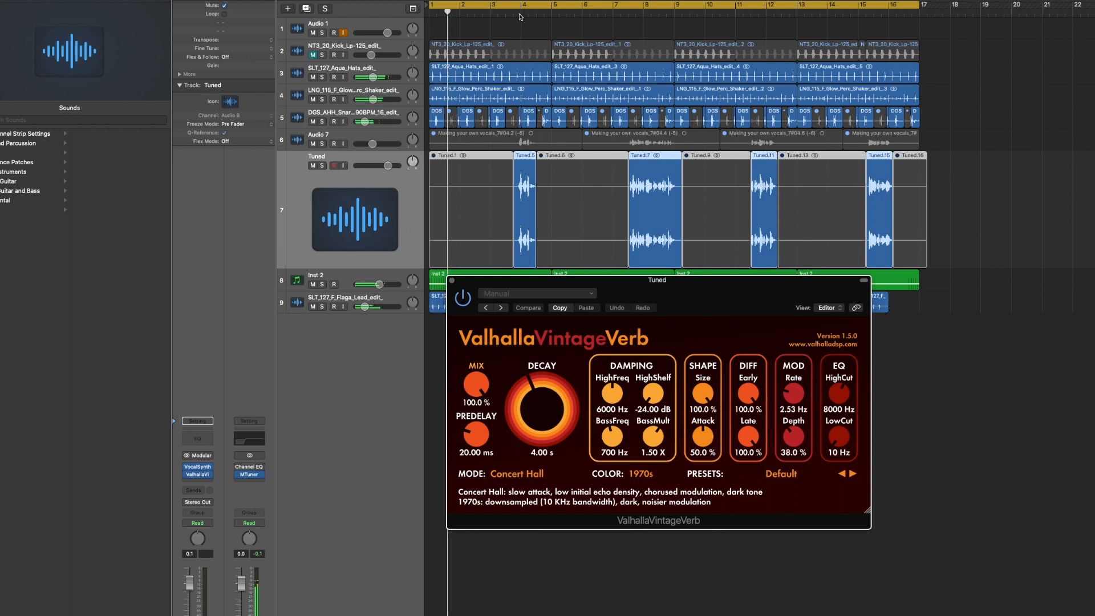
- Set the Tuned vocal's ValhallaVintageVerb mix to 20% during playback from bar 4, and unmute the kick track
click(520, 17)
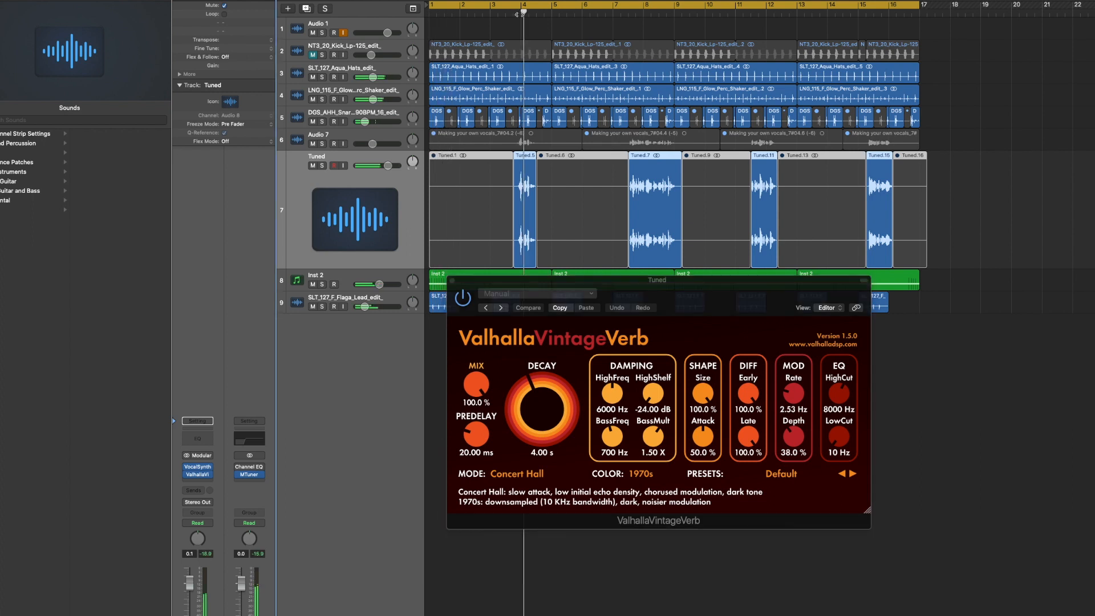
click(477, 385)
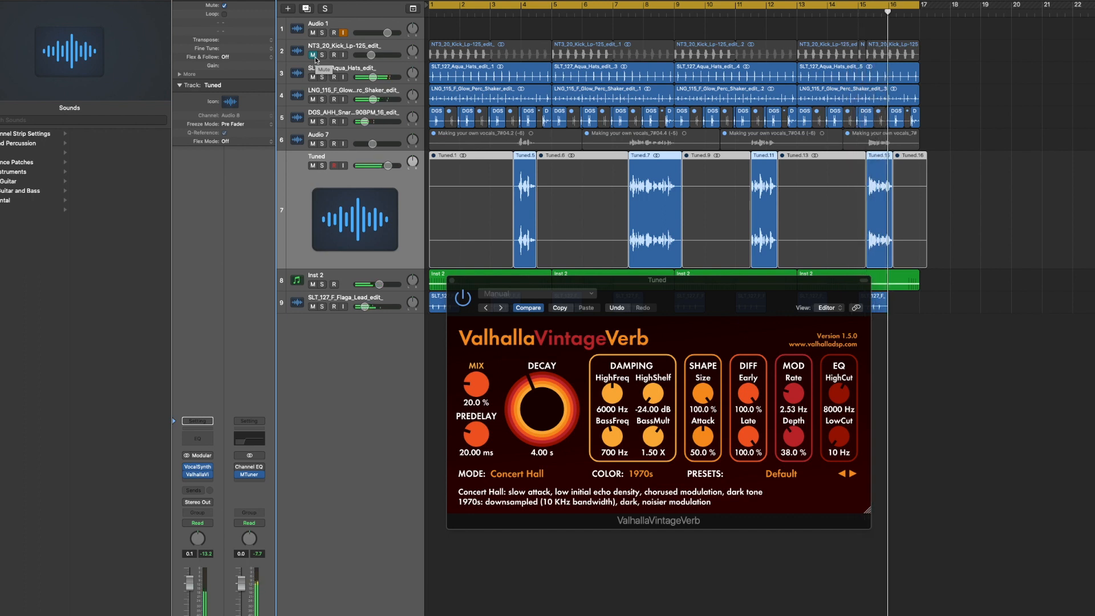
click(315, 56)
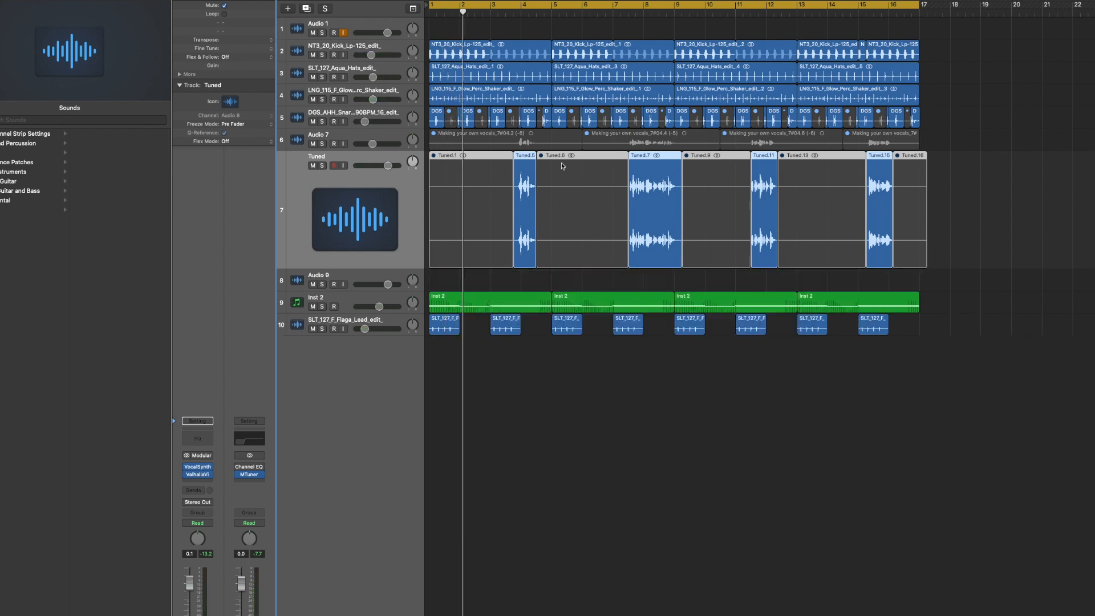
- Bounce the Tuned vocal in place to a new track and load the 008-Vocals Layer 3 delay channel strip setting on it
key(ctrl+b)
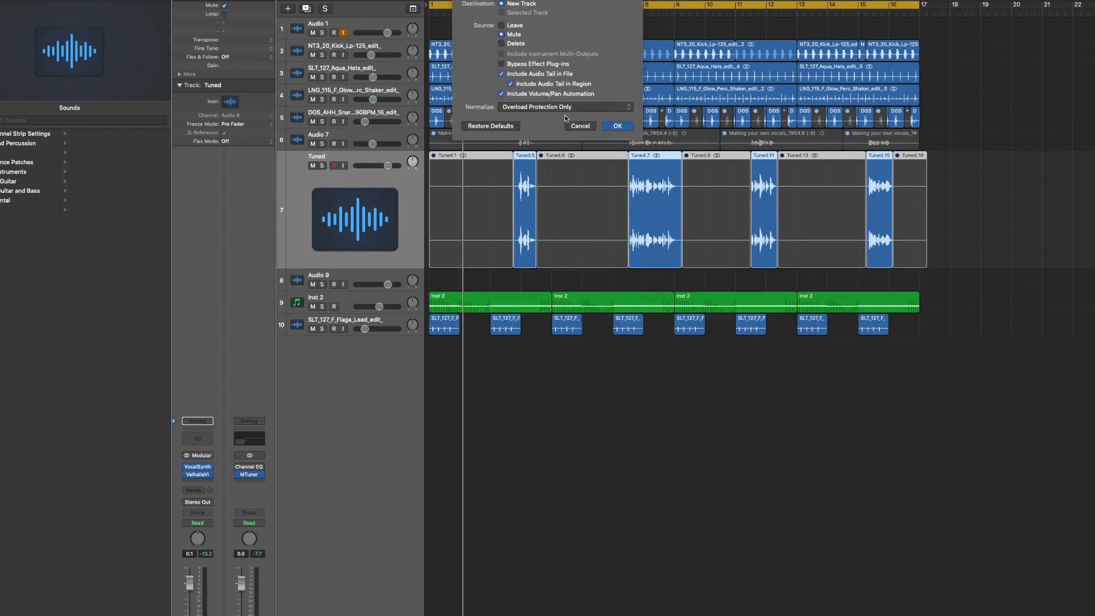
click(615, 126)
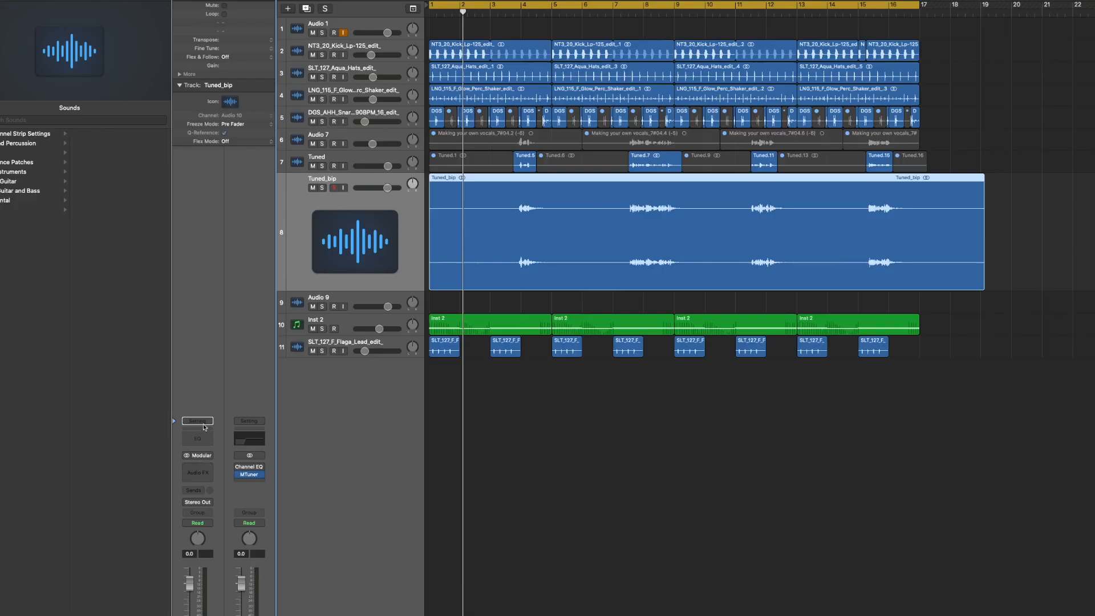
click(198, 421)
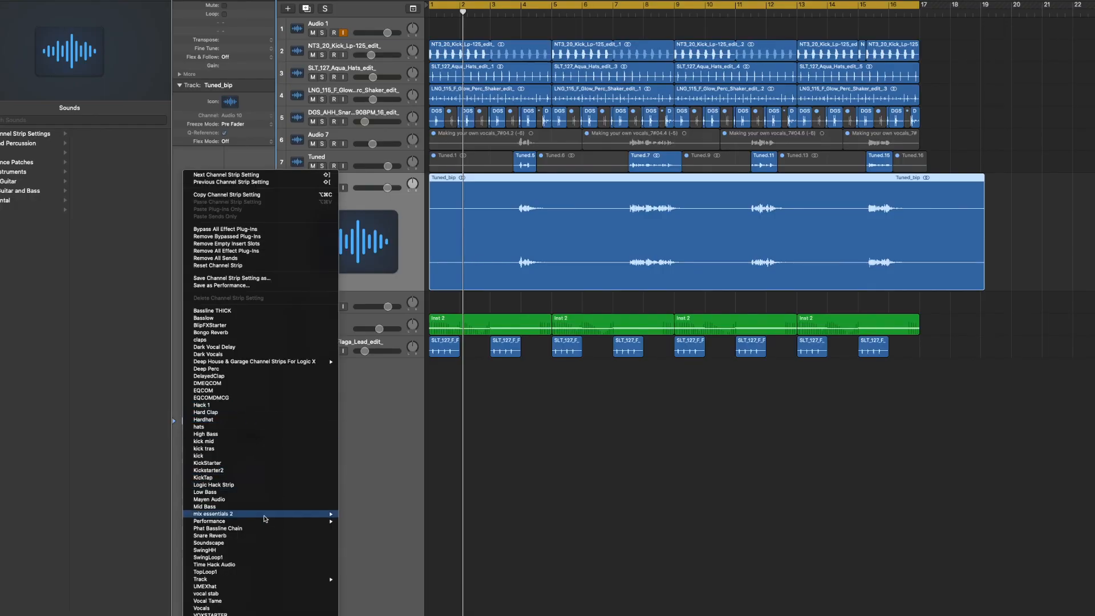
mouse_move(266, 525)
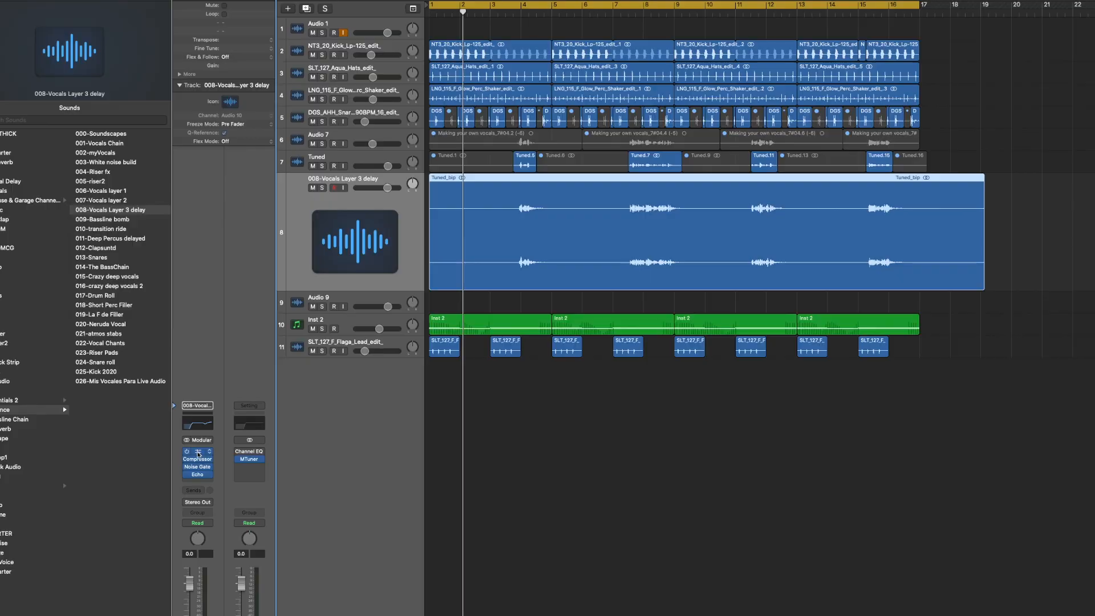
- Bypass the Channel EQ and Compressor on the bounced vocal layer, and close the EQ window
click(197, 451)
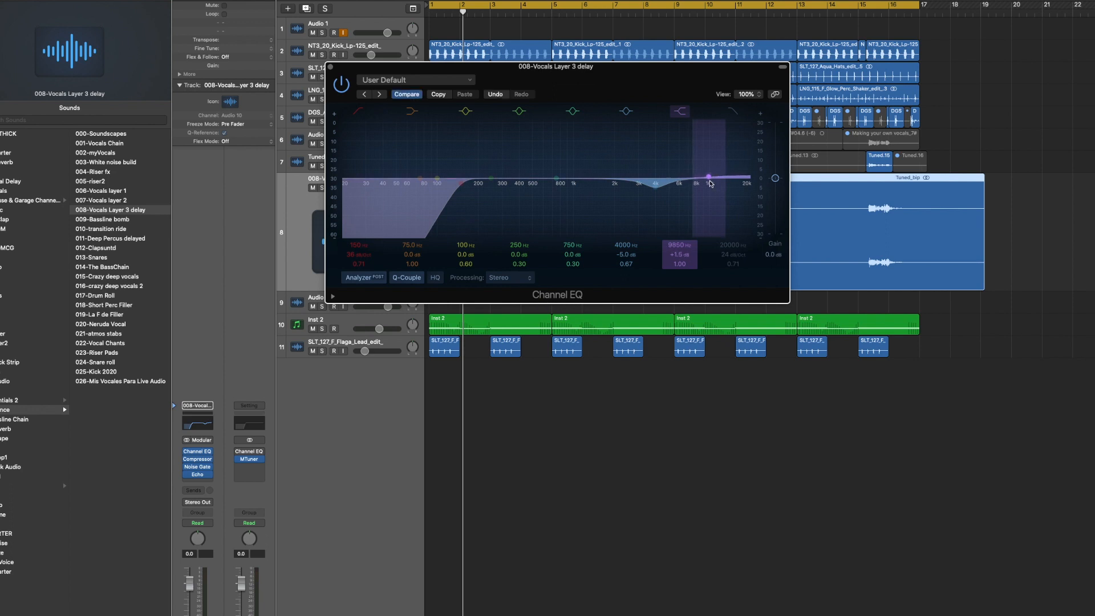
click(341, 84)
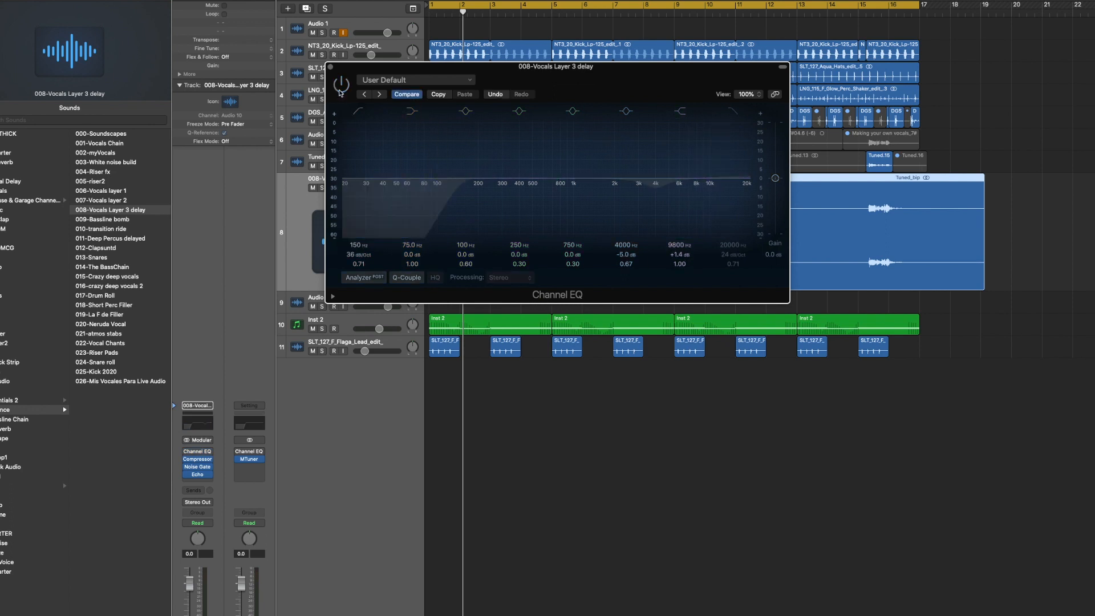
click(187, 459)
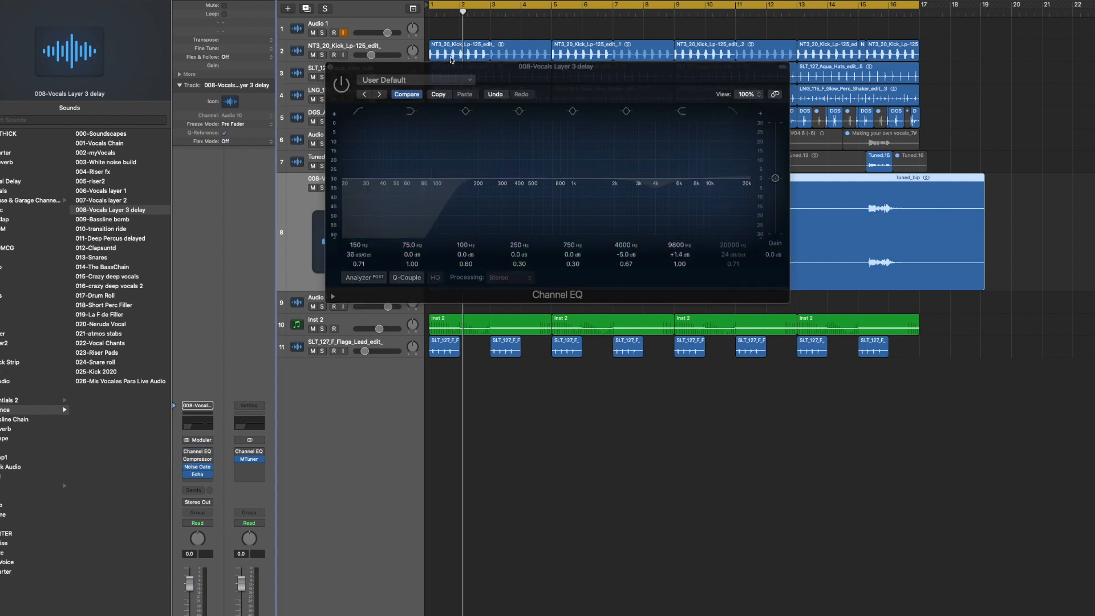
click(331, 68)
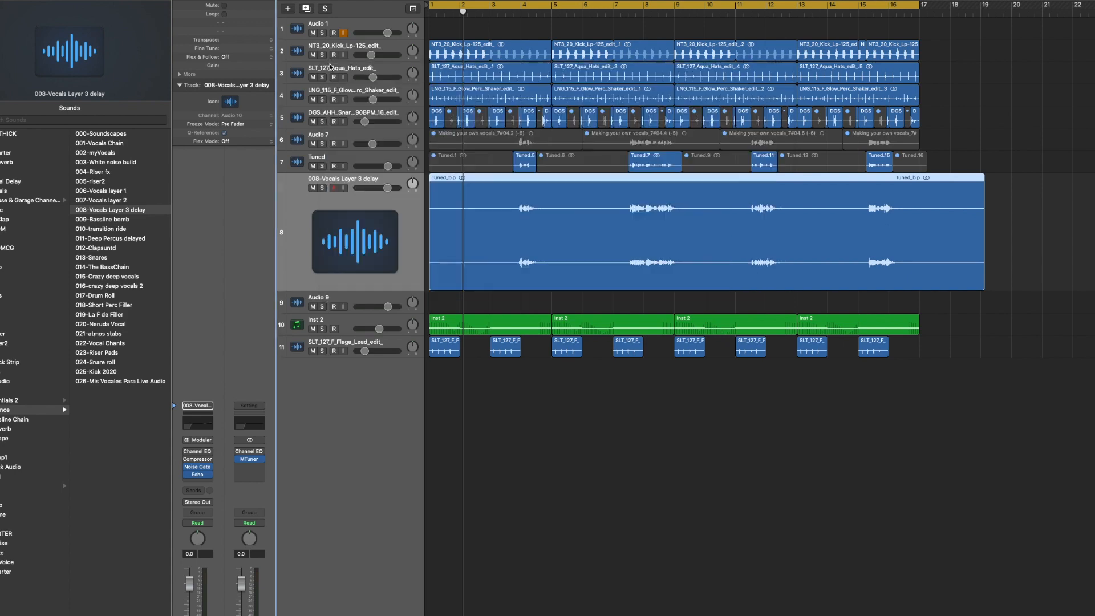
- Place the vocal layer's Noise Gate window below the tracks and lower the layer's volume to -13.2 dB during playback
click(198, 469)
key(space)
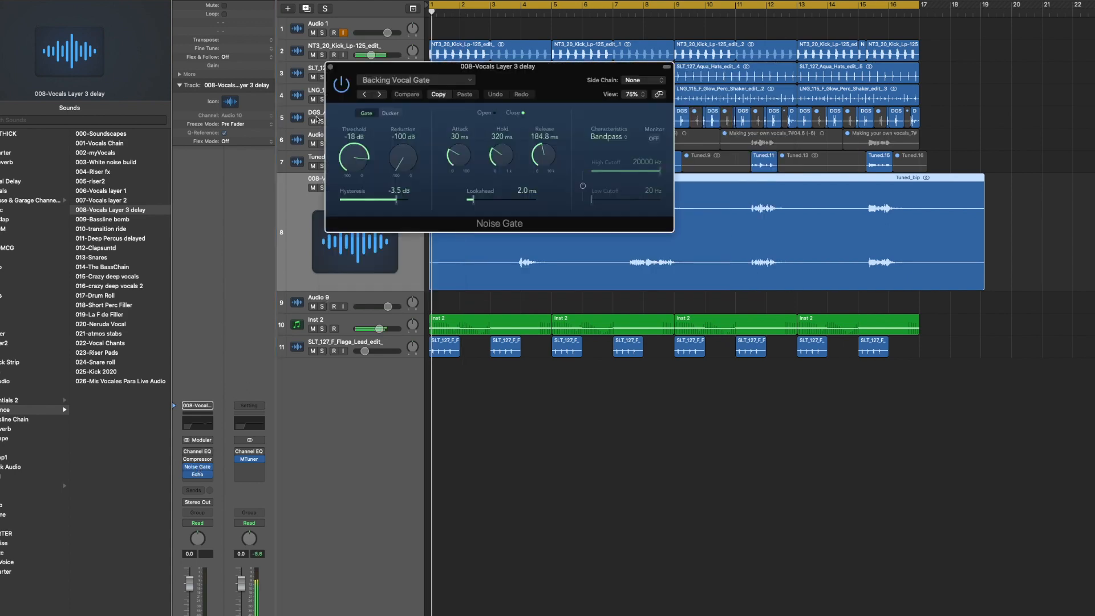
drag(445, 67, 752, 392)
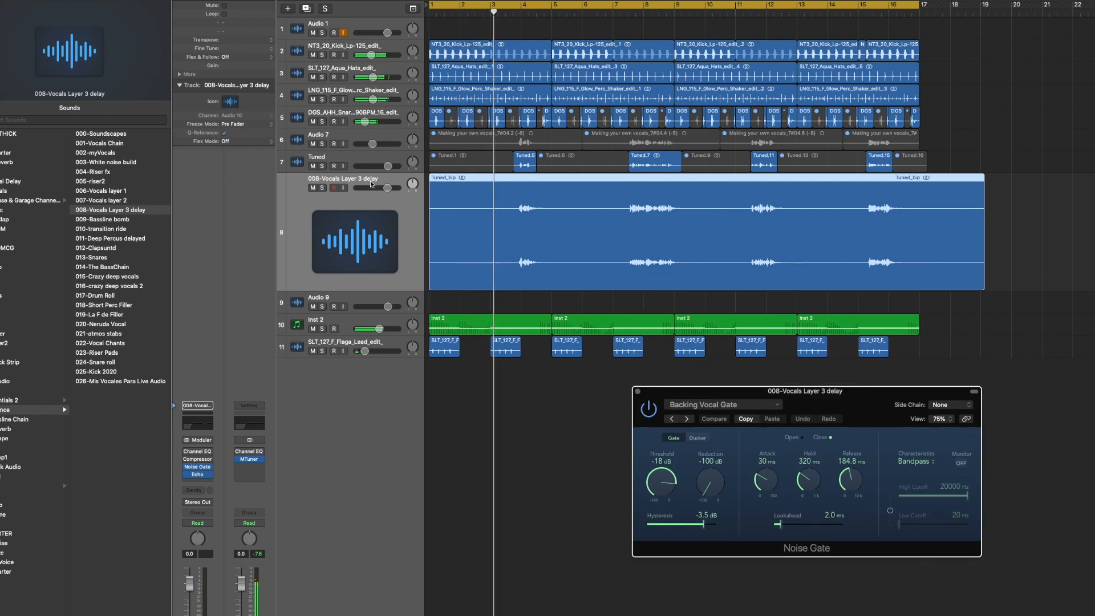
drag(387, 188, 345, 193)
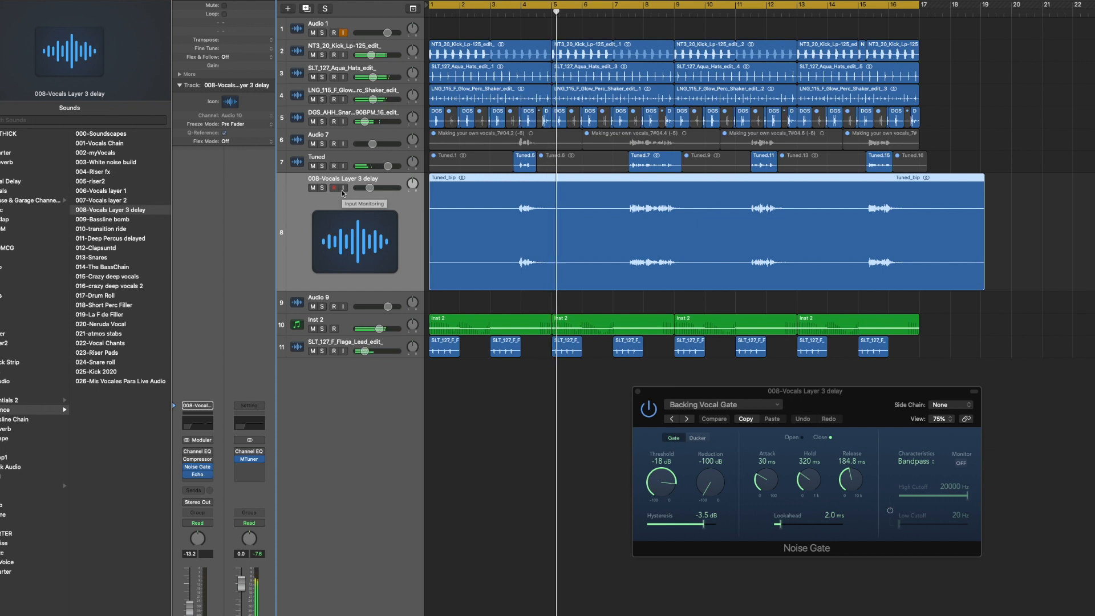
- Bypass the Noise Gate on the vocal layer and replay the first vocal phrase around bar 4
click(186, 467)
click(519, 14)
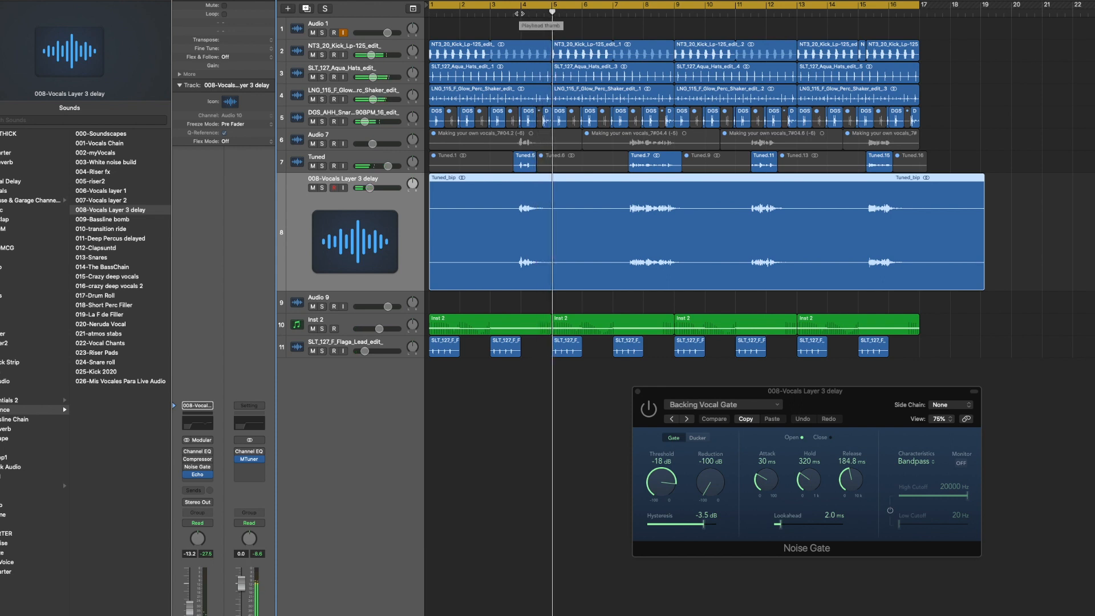
click(506, 10)
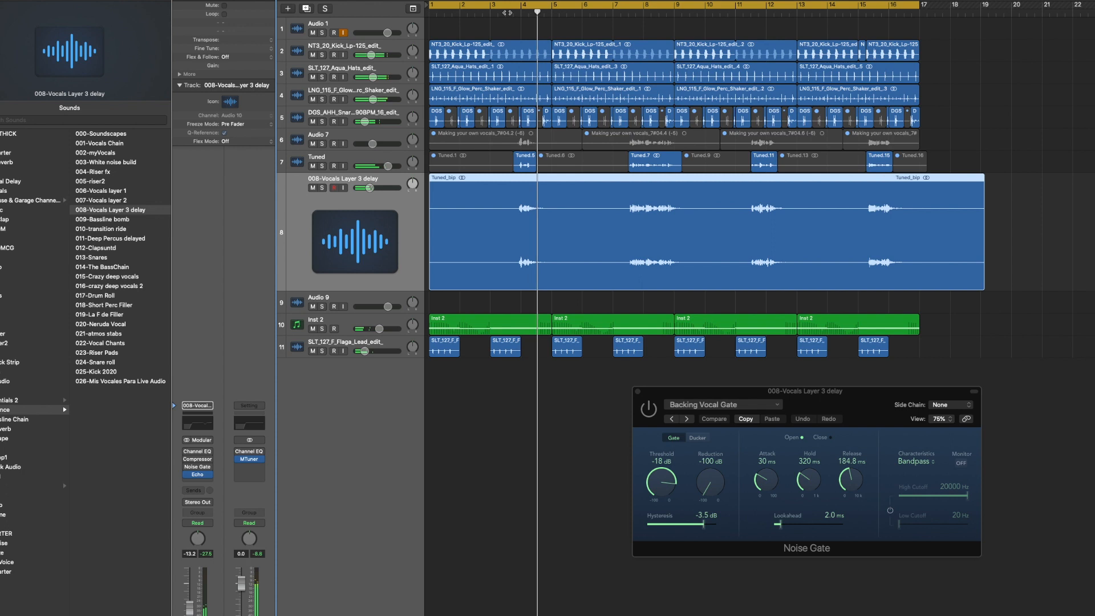
- Set the vocal layer's Channel EQ to a 424 Hz low cut, -0.1 dB at 3900 Hz and a +9.8 dB high shelf at 7450 Hz
mouse_move(199, 476)
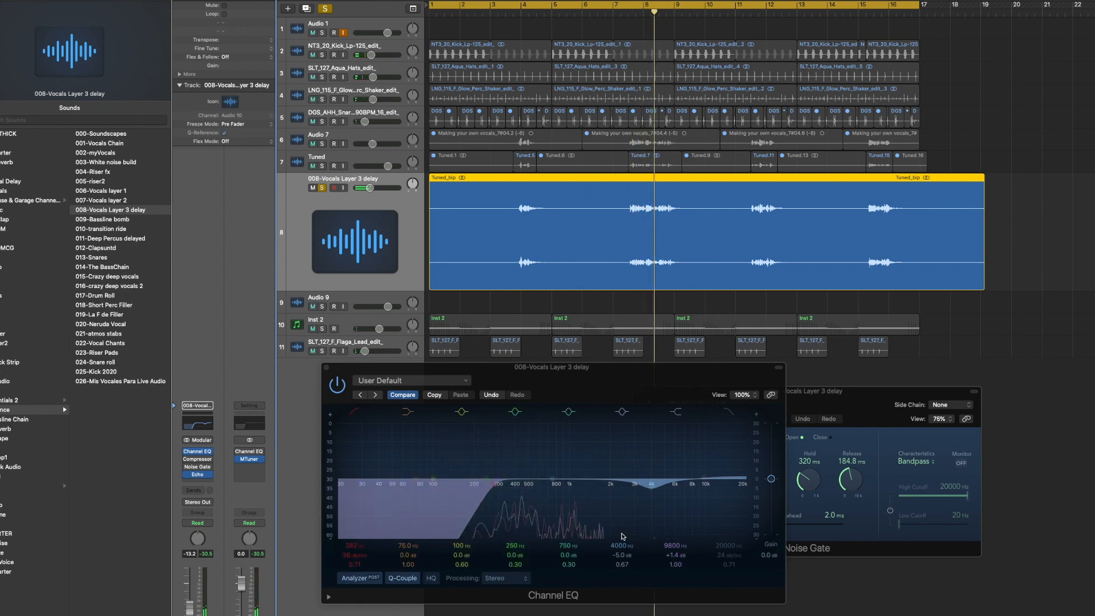
drag(649, 502, 687, 456)
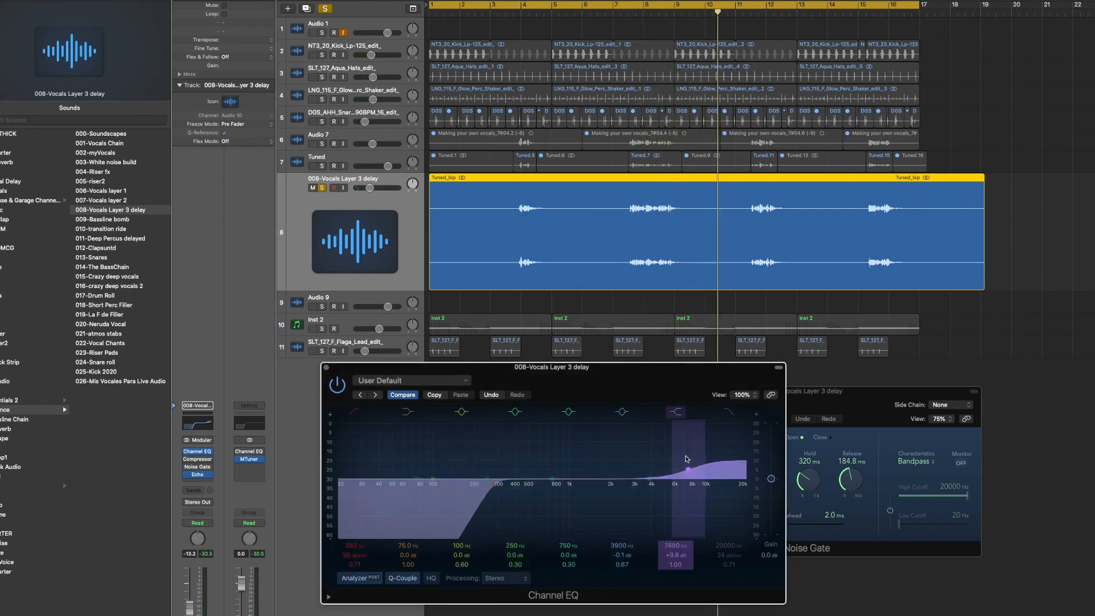
drag(355, 546, 355, 534)
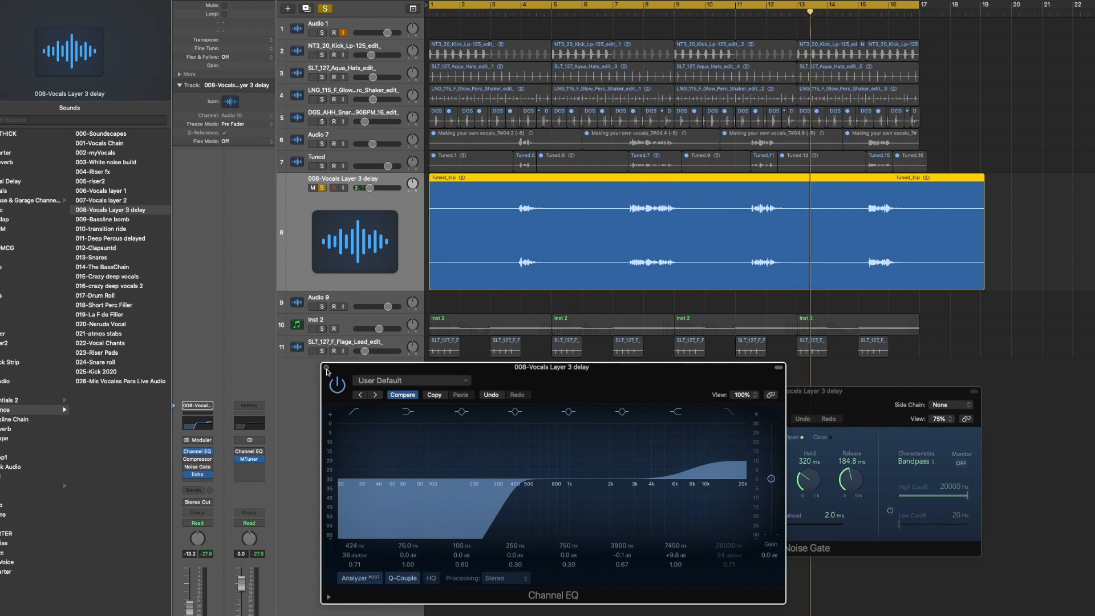
click(326, 368)
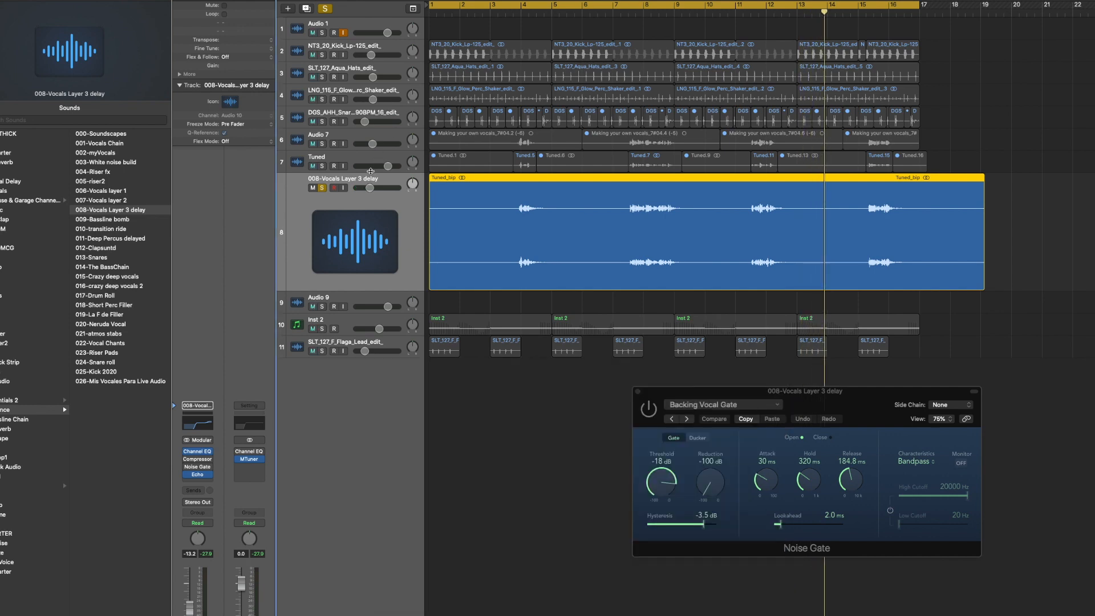
- Duplicate the 008-Vocals Layer 3 delay track with its settings and copy the Tuned_bip region onto the duplicate
click(203, 483)
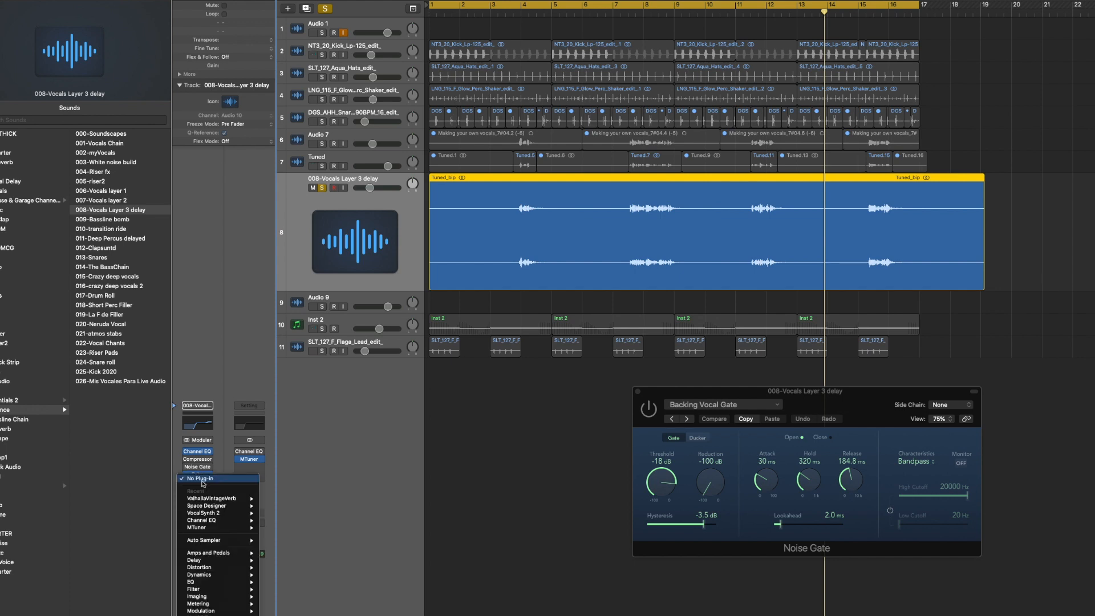
click(306, 382)
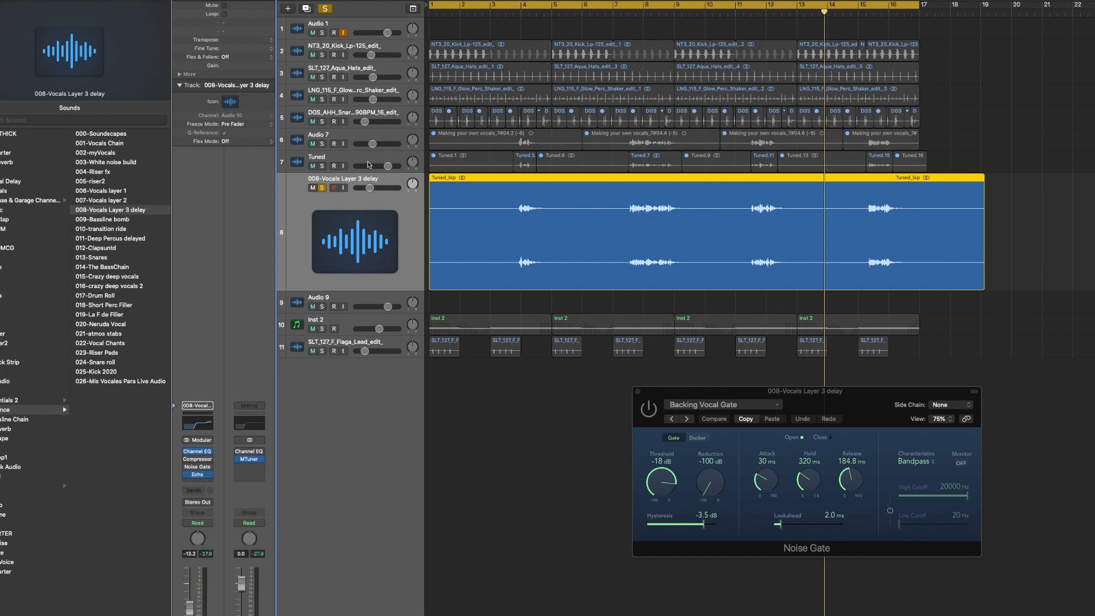
key(super+d)
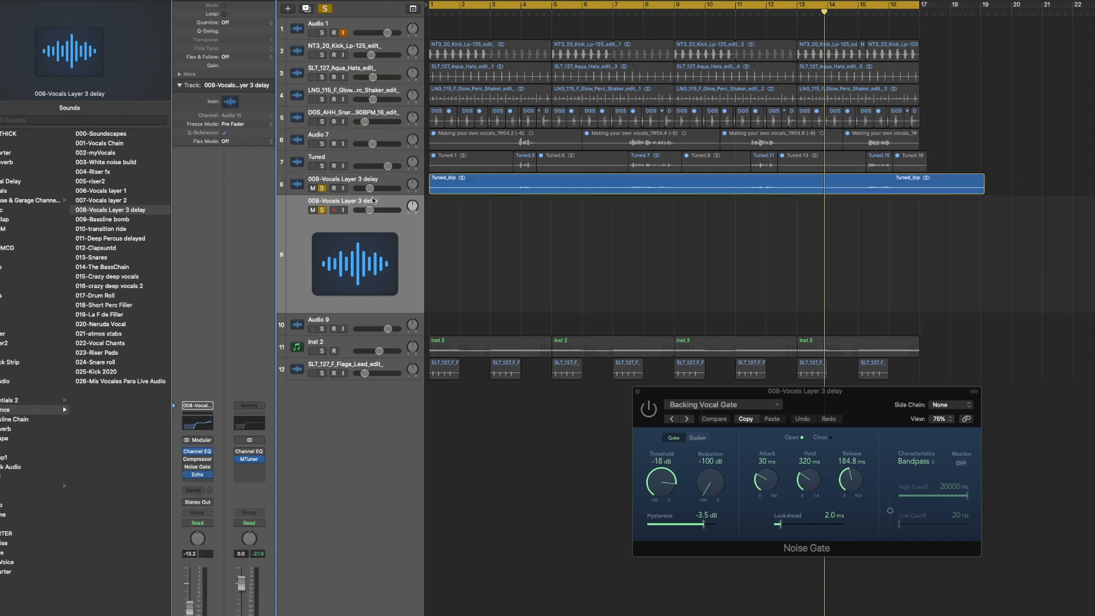
click(481, 179)
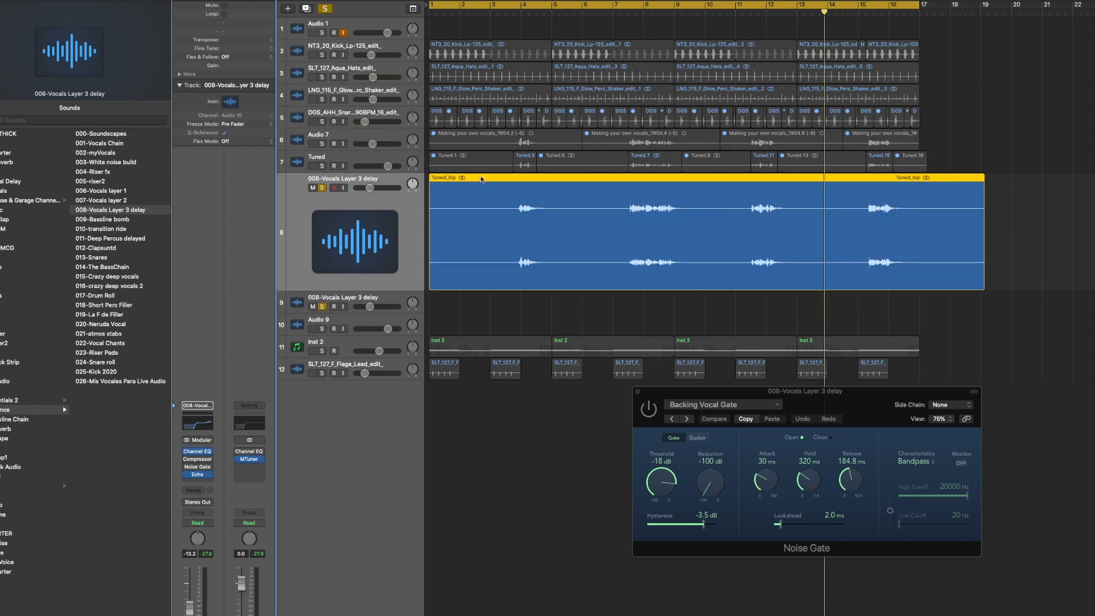
drag(481, 180, 481, 314)
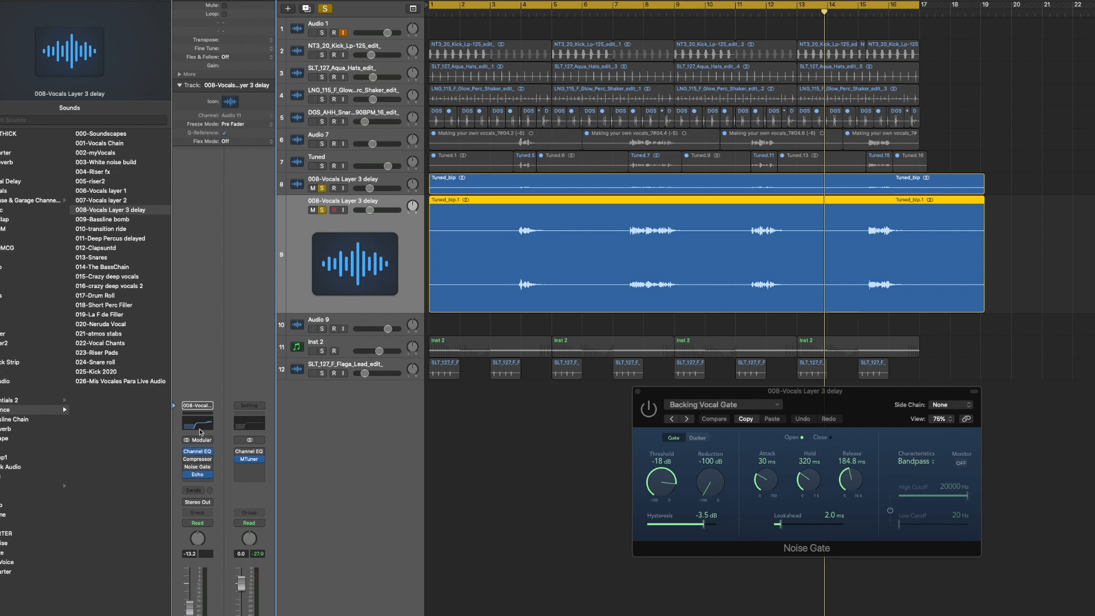
- In the duplicate layer's Channel EQ, switch off the high shelf and enable a high cut
click(200, 425)
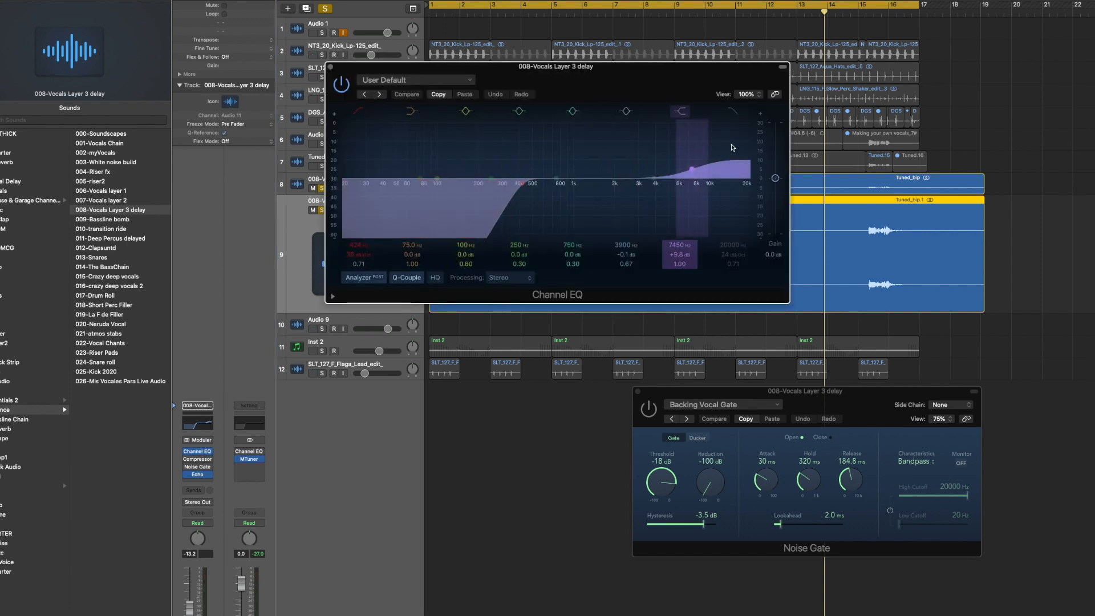
click(682, 114)
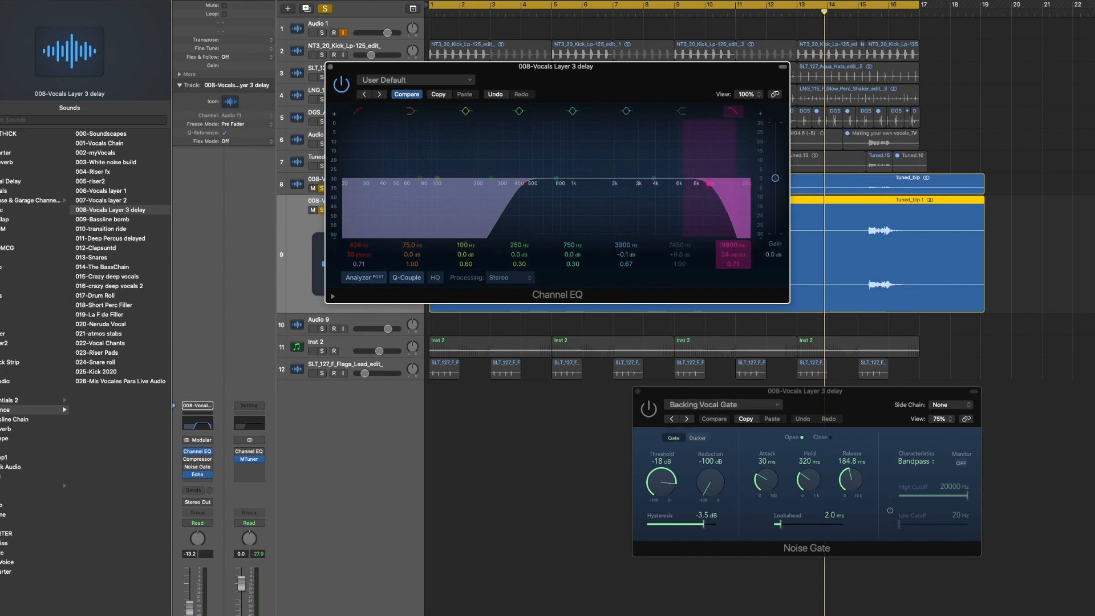
- Set the duplicate layer's Channel EQ high cut to 3120 Hz and low cut to 264 Hz, and unsolo the original delay layer during playback
drag(750, 183, 627, 184)
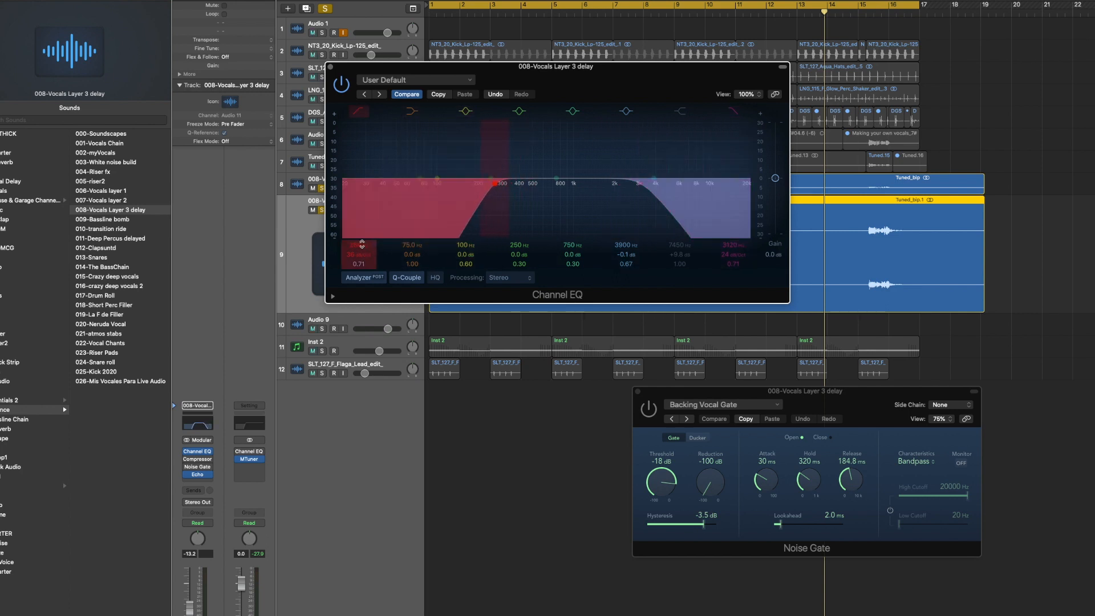
key(space)
drag(379, 71, 422, 391)
click(322, 188)
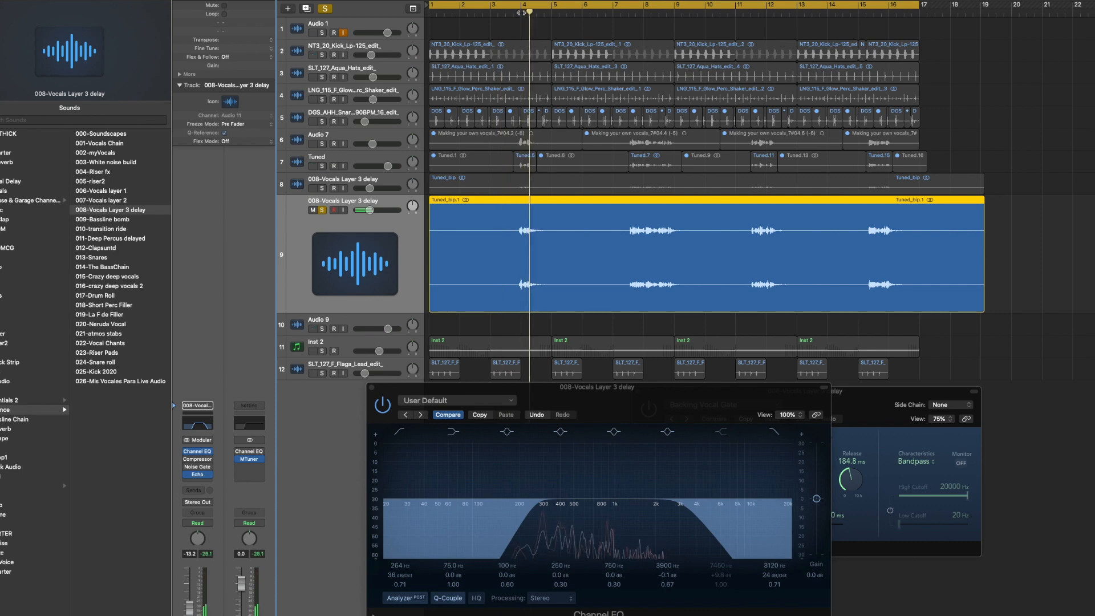
- Replace the Echo on the duplicate vocal layer with Audio Damage Discord3 using the 05 - Sickly Grain Chorus preset
click(208, 476)
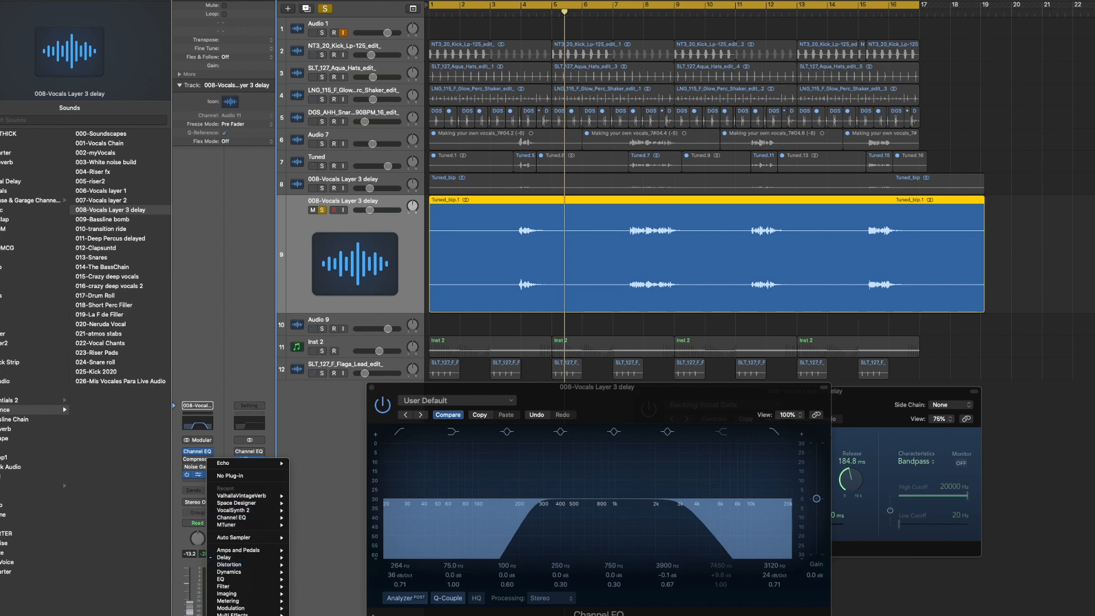
mouse_move(250, 615)
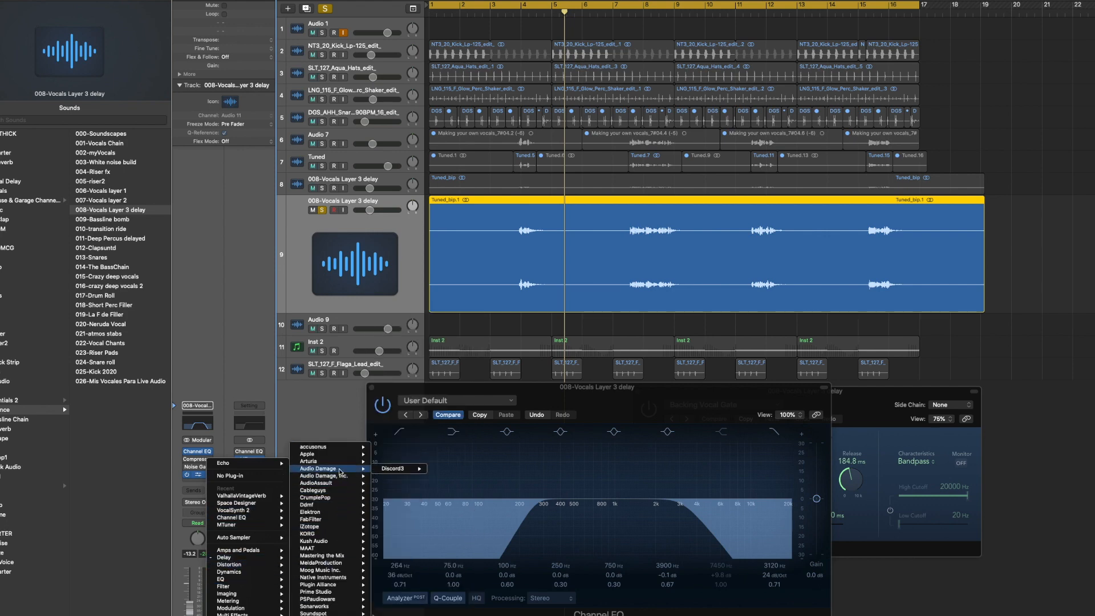
click(448, 469)
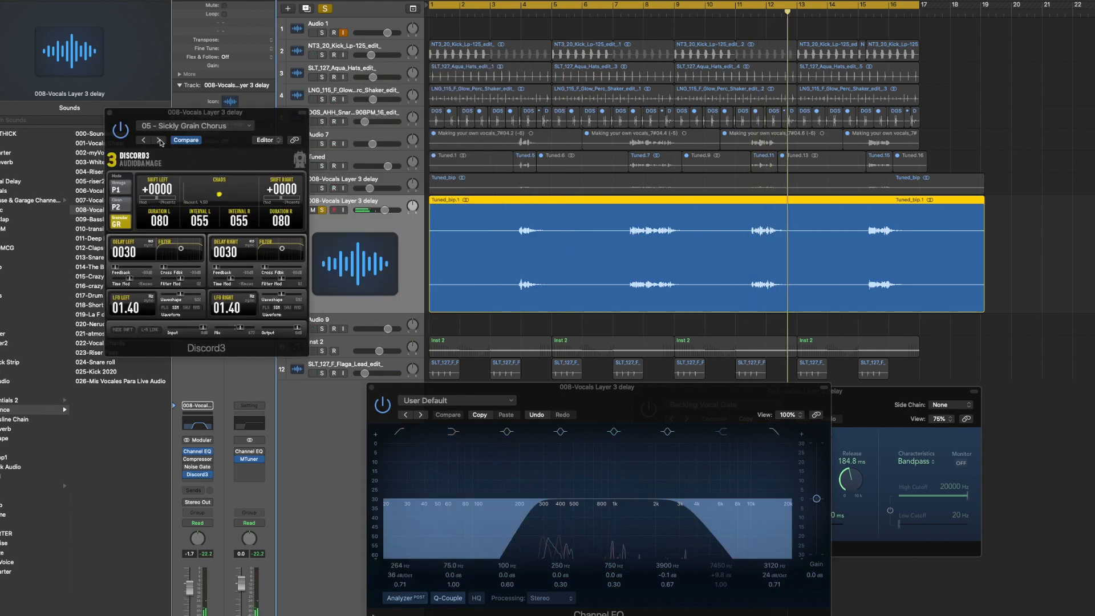
- Add a stereo Audio Damage Dubstation 2 after Discord3 on the duplicate vocal layer and move its window clear of the tracks
click(202, 482)
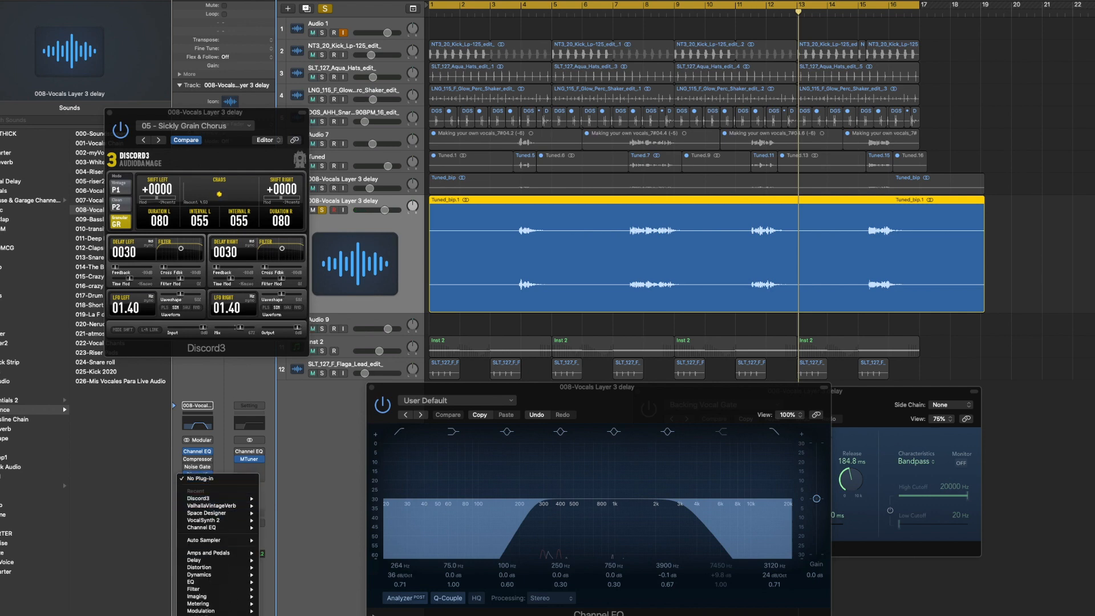
mouse_move(212, 614)
mouse_move(323, 477)
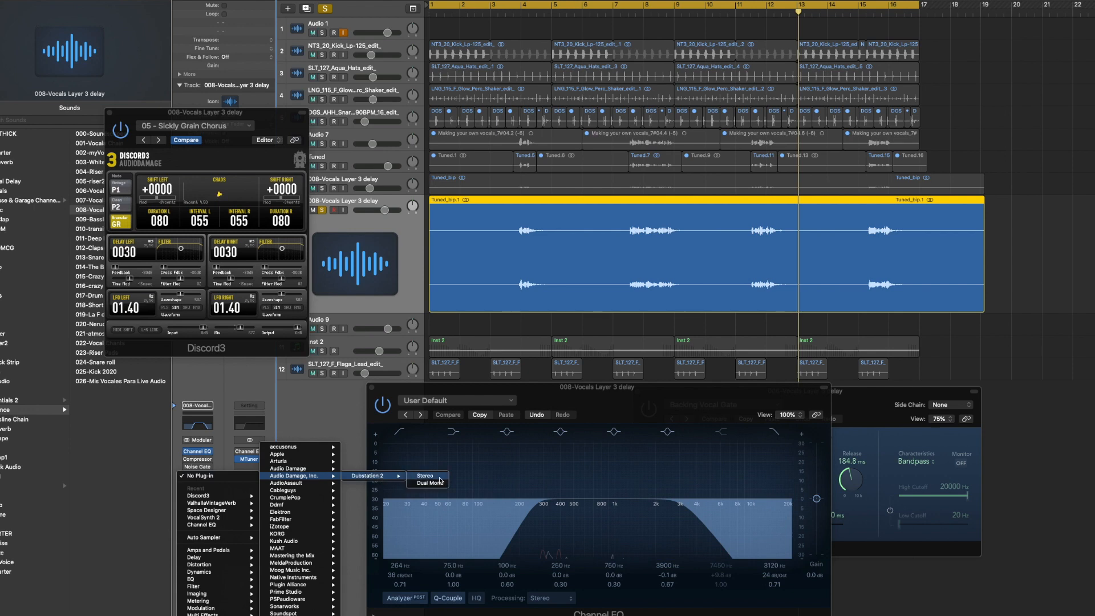
click(439, 480)
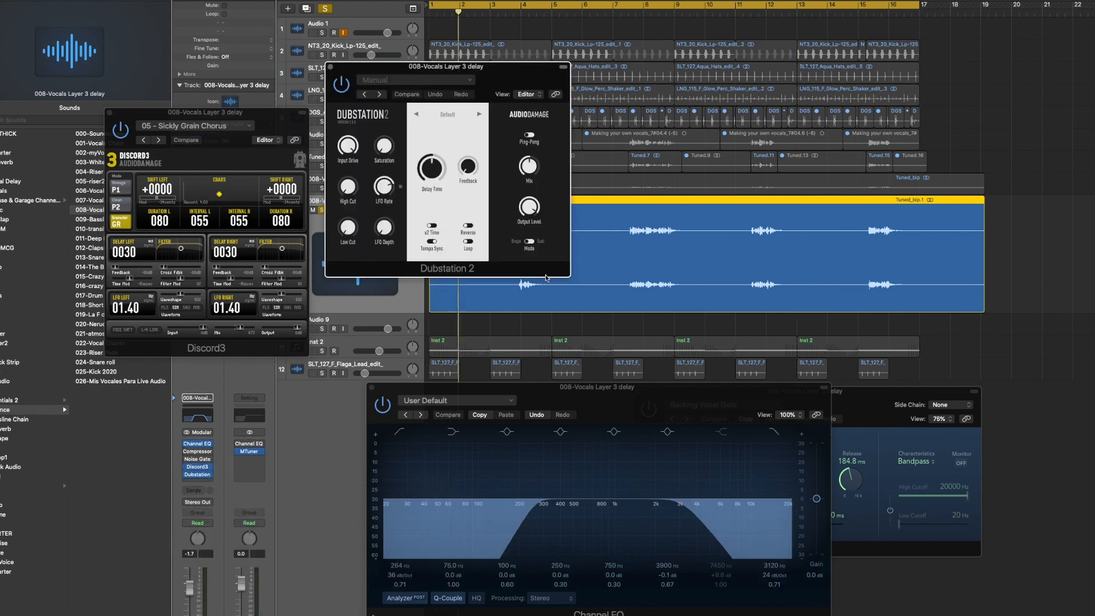
drag(529, 66, 546, 278)
- Play the duplicate layer from around bar 4 and browse the Dubstation 2 presets to Slow Burn Chorus
click(520, 16)
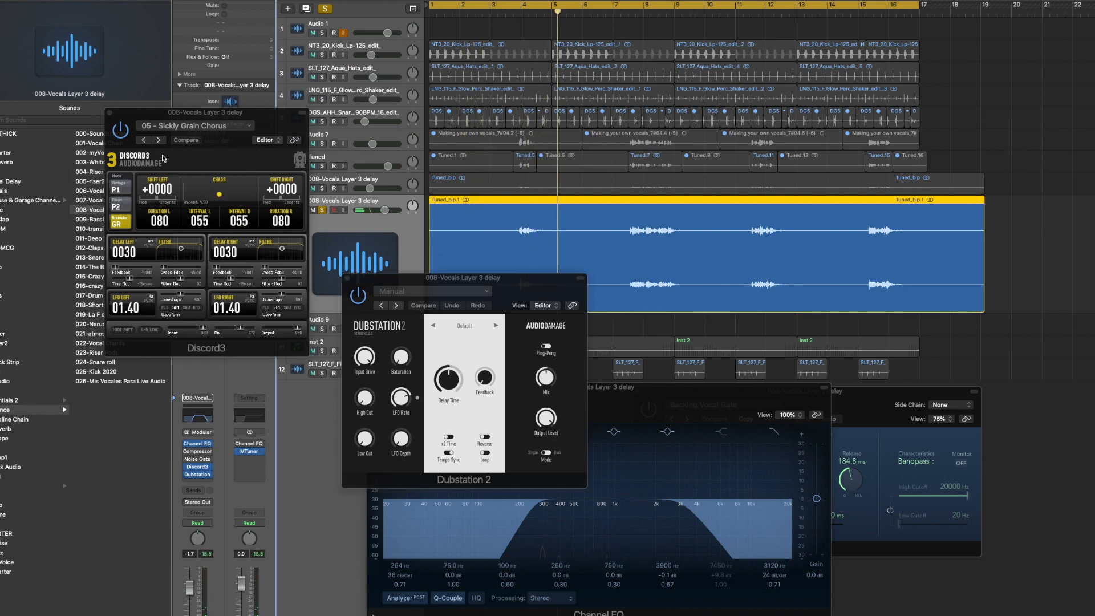
click(498, 328)
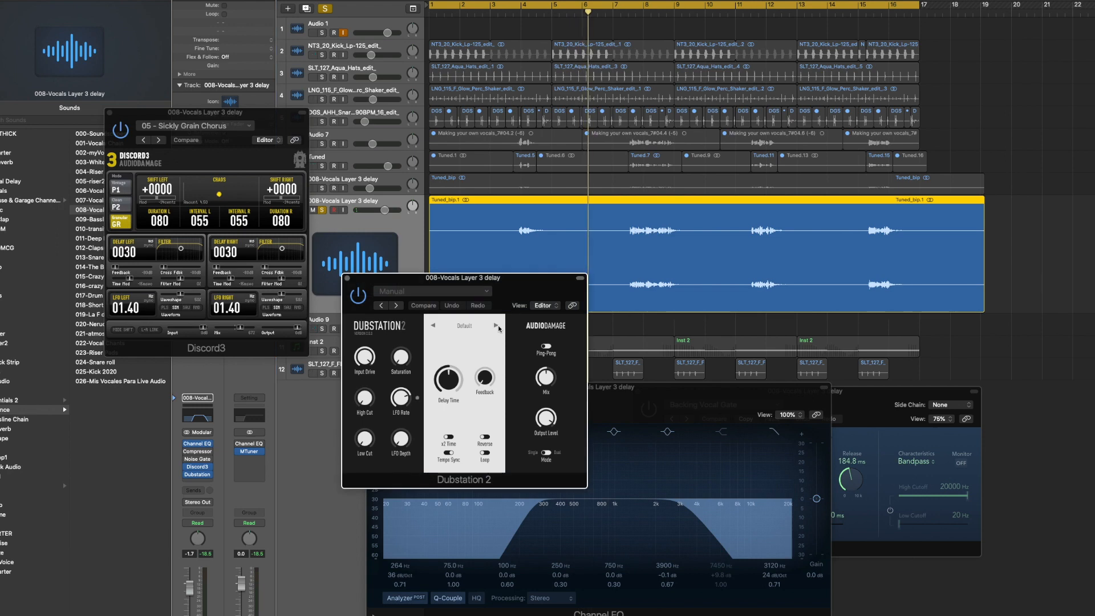
click(494, 325)
click(497, 326)
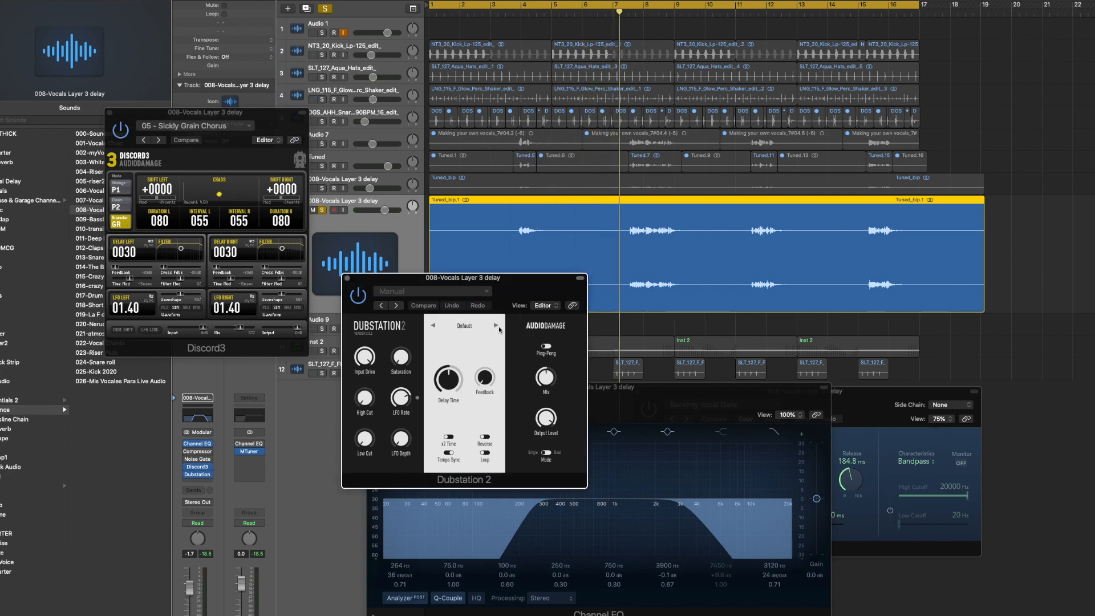
click(497, 327)
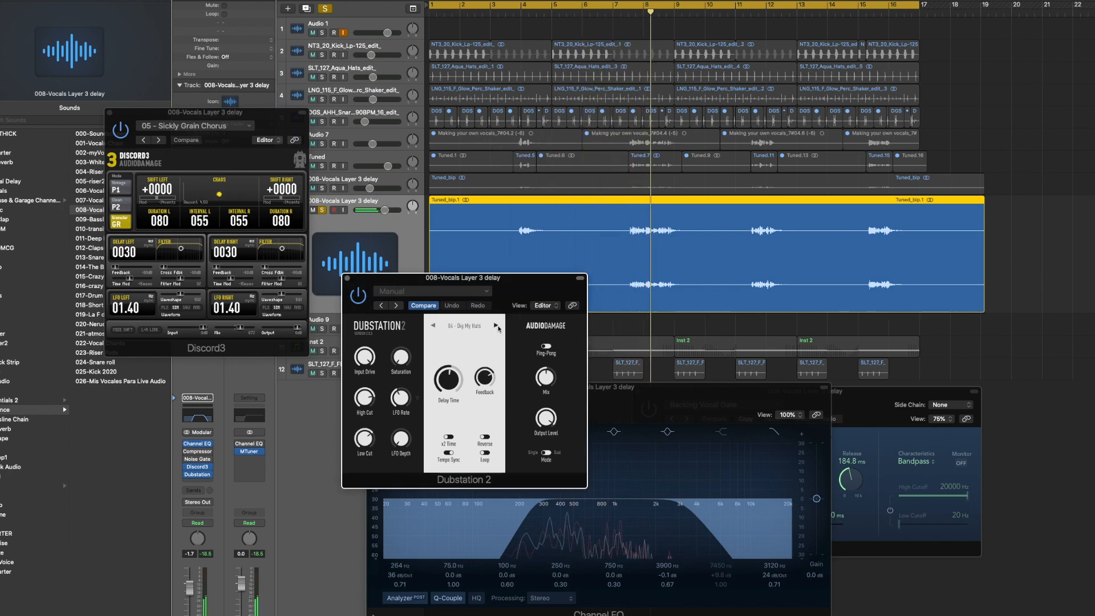
click(497, 326)
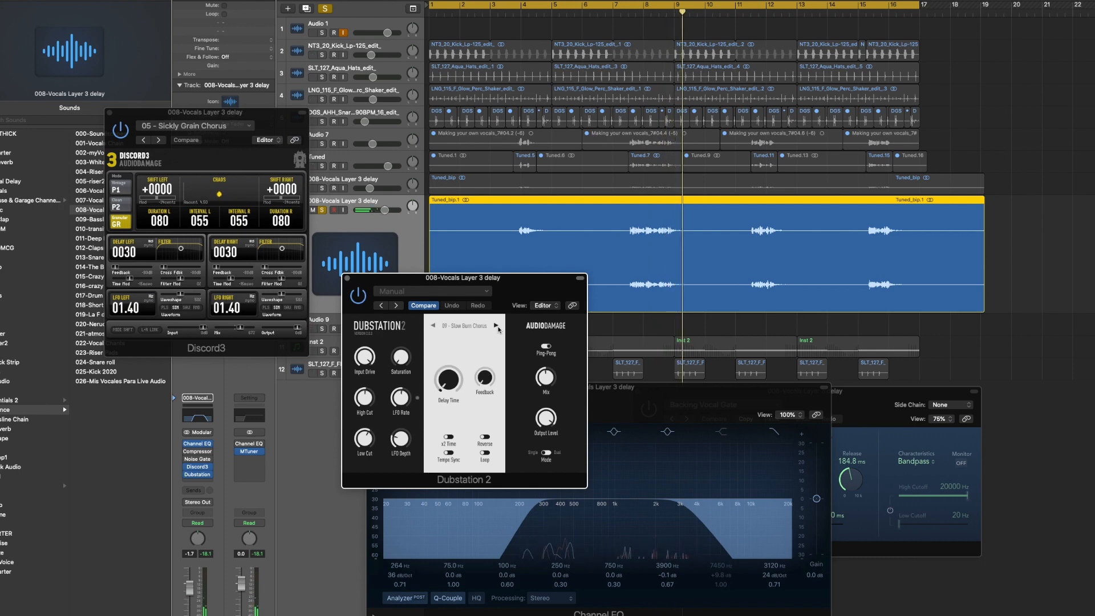
- Replay the duplicate layer from around bar 8 and switch the Discord3 preset to 06 - One Oct Shifter
click(643, 16)
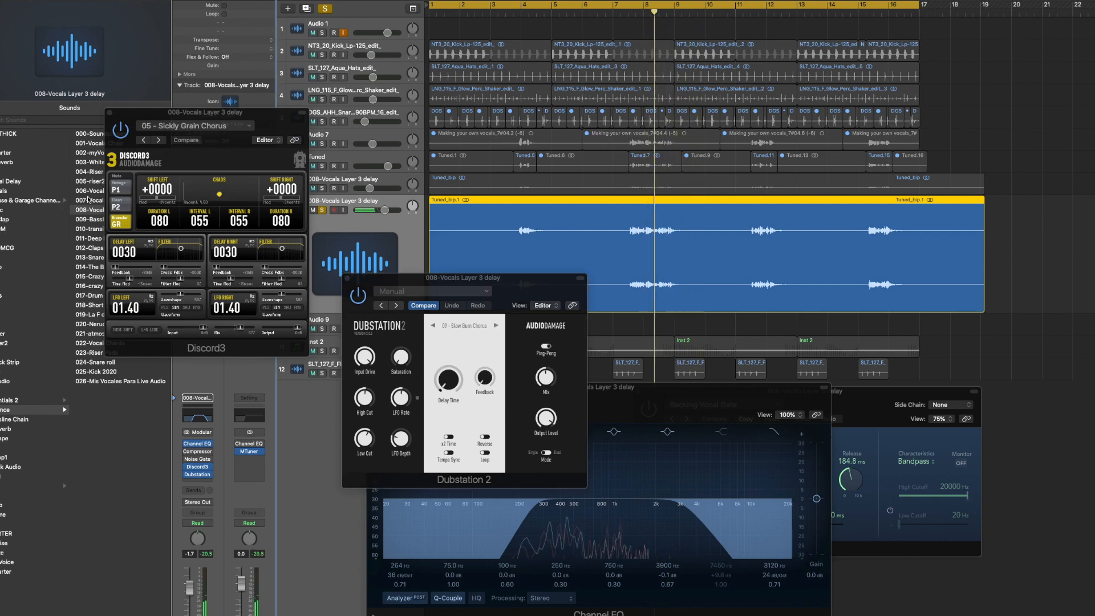
click(158, 139)
click(158, 139)
click(147, 140)
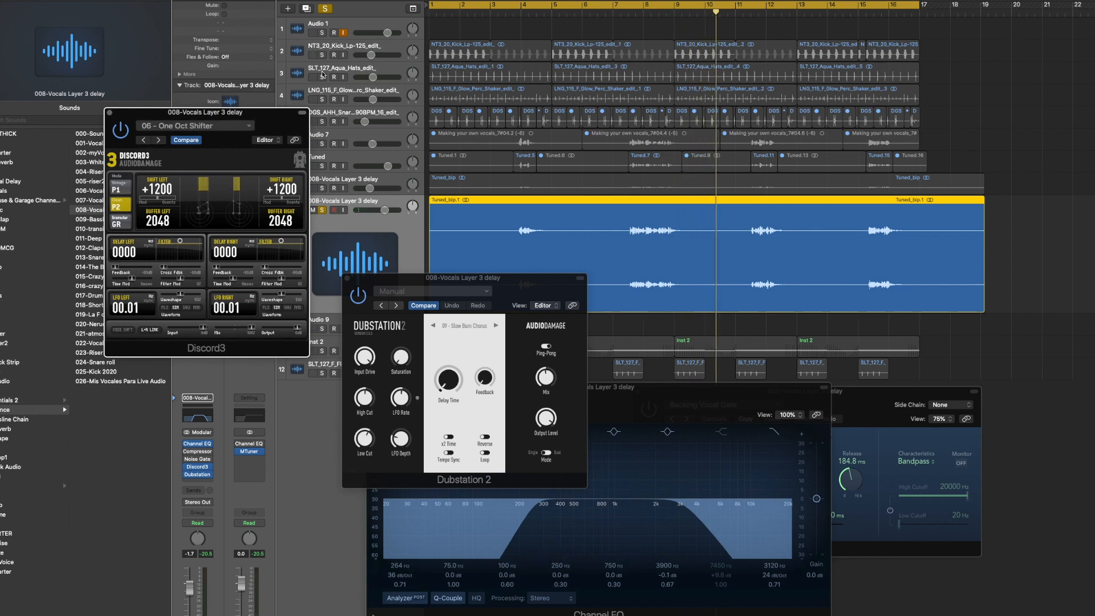